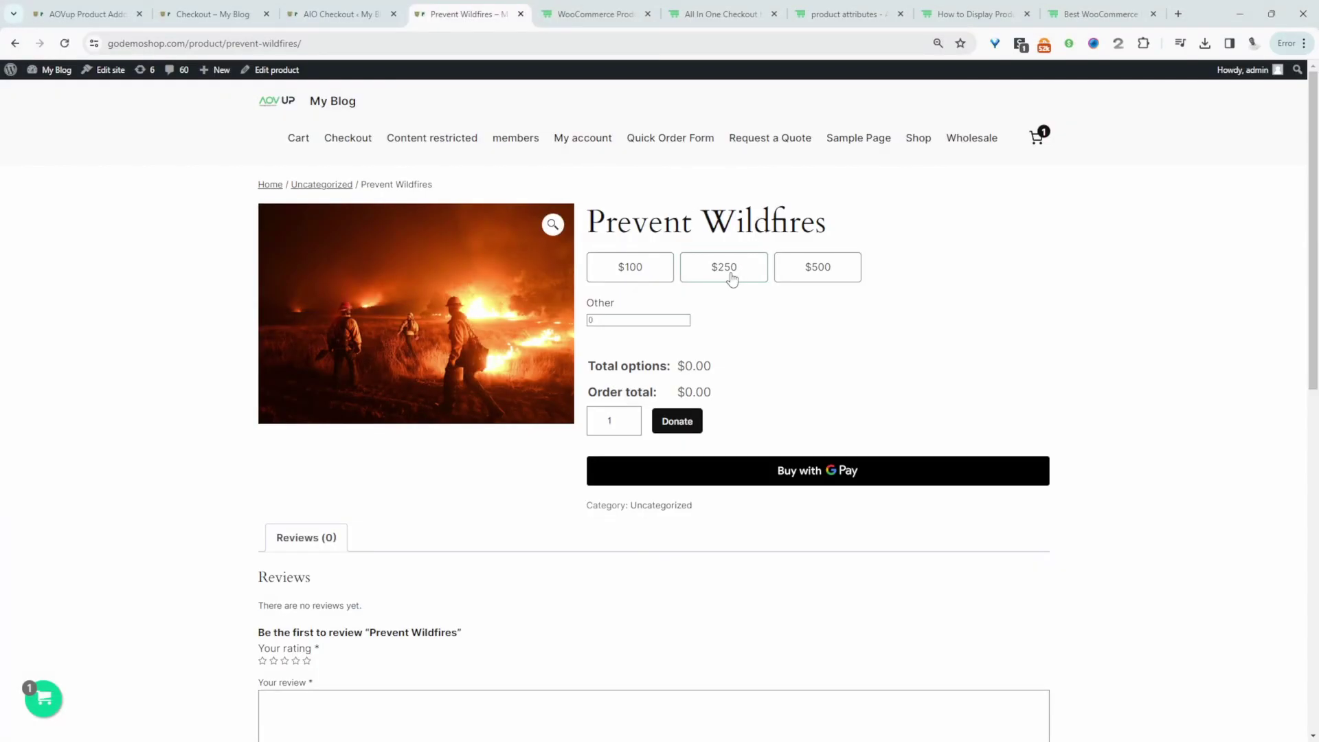
Try the $250, $500 and $100 preset donation buttons on Prevent Wildfires
click(732, 277)
click(836, 272)
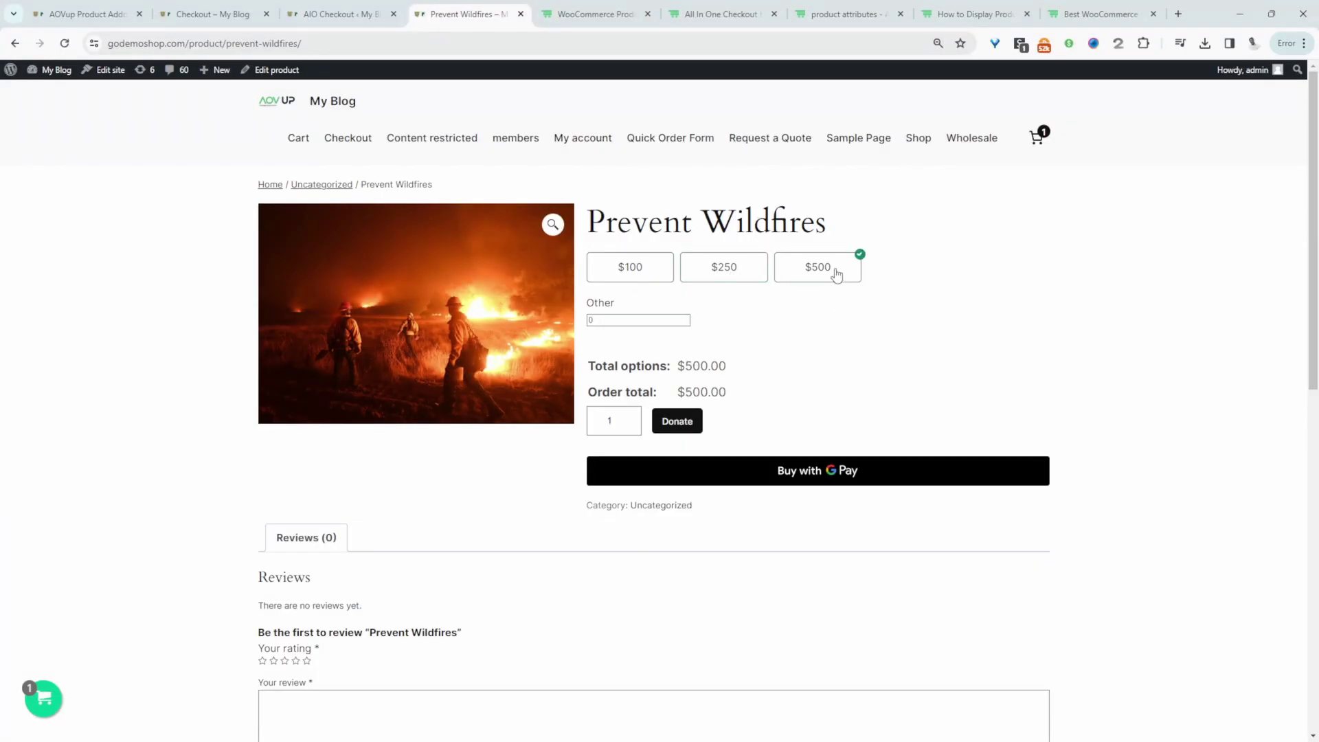
click(643, 270)
click(650, 270)
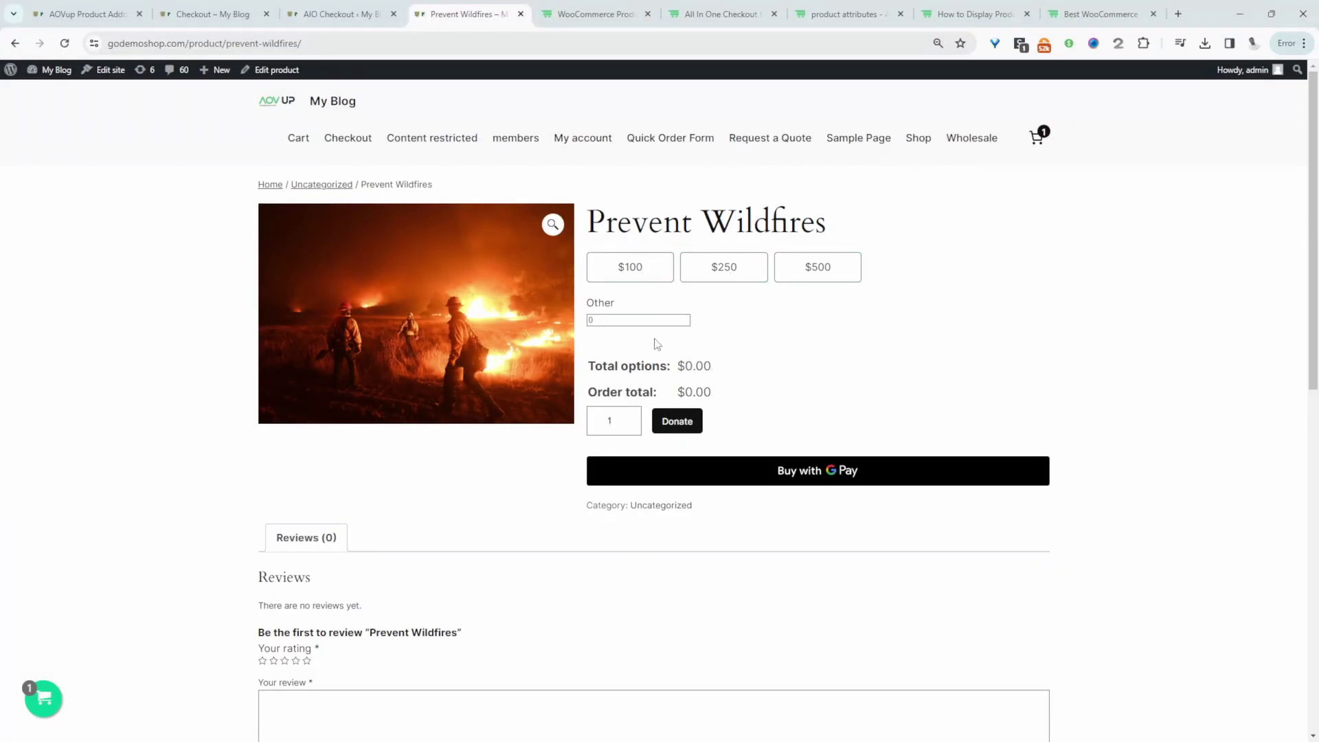
Enter a custom $25 Other amount and donate toward checkout
click(626, 320)
text(300)
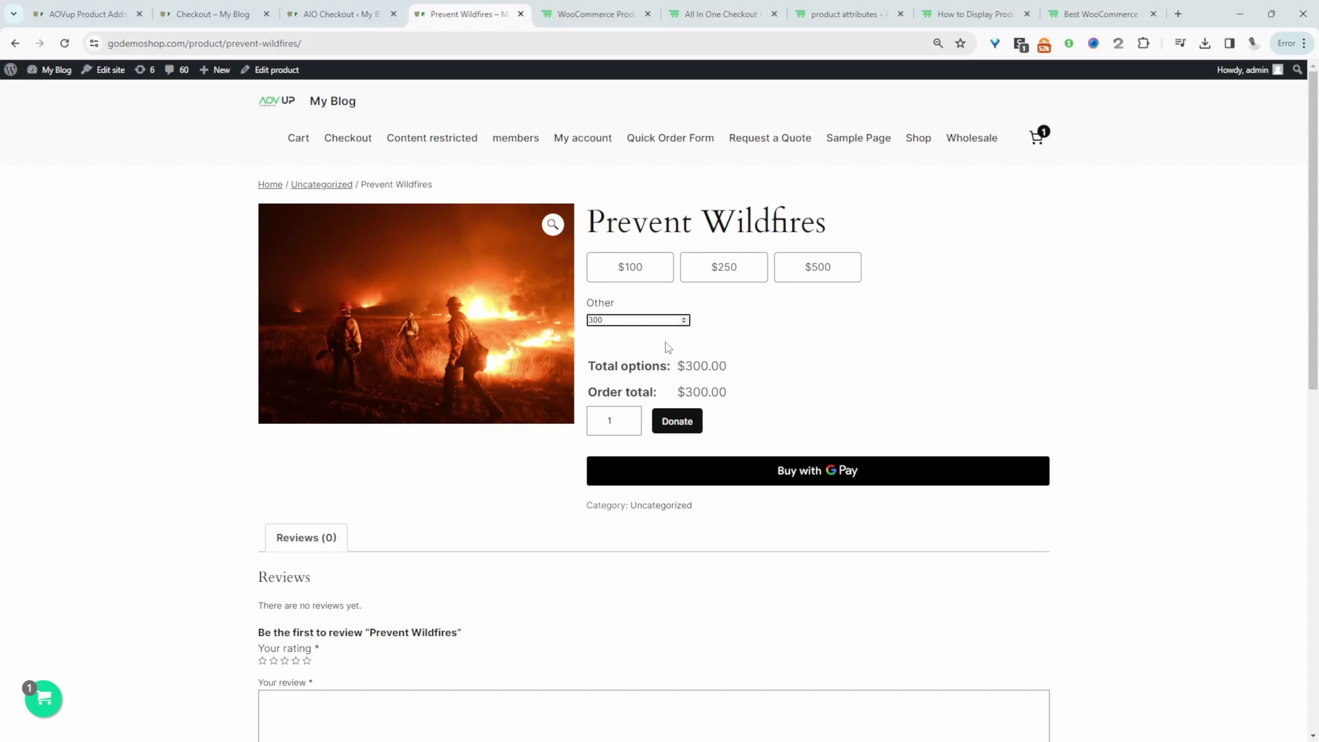
key(BackSpace)
key(BackSpace)
key(BackSpace)
text(25)
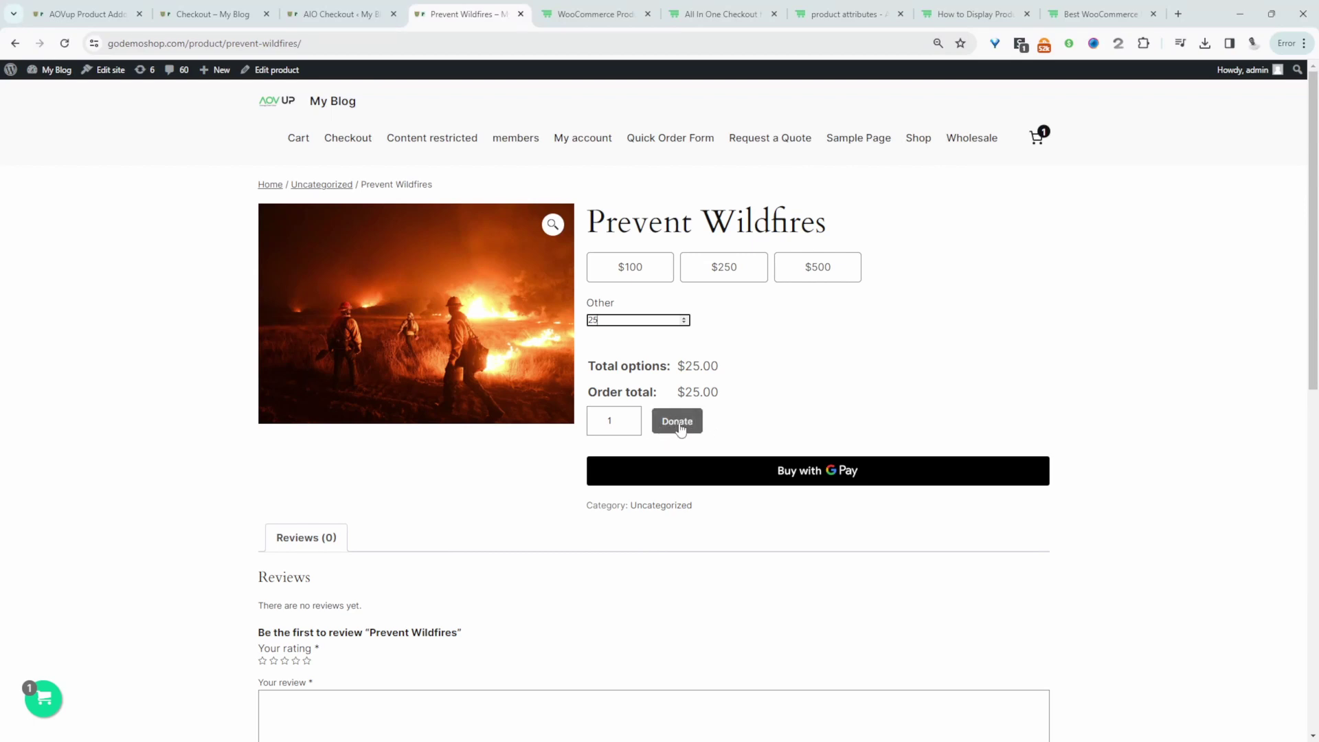
click(678, 423)
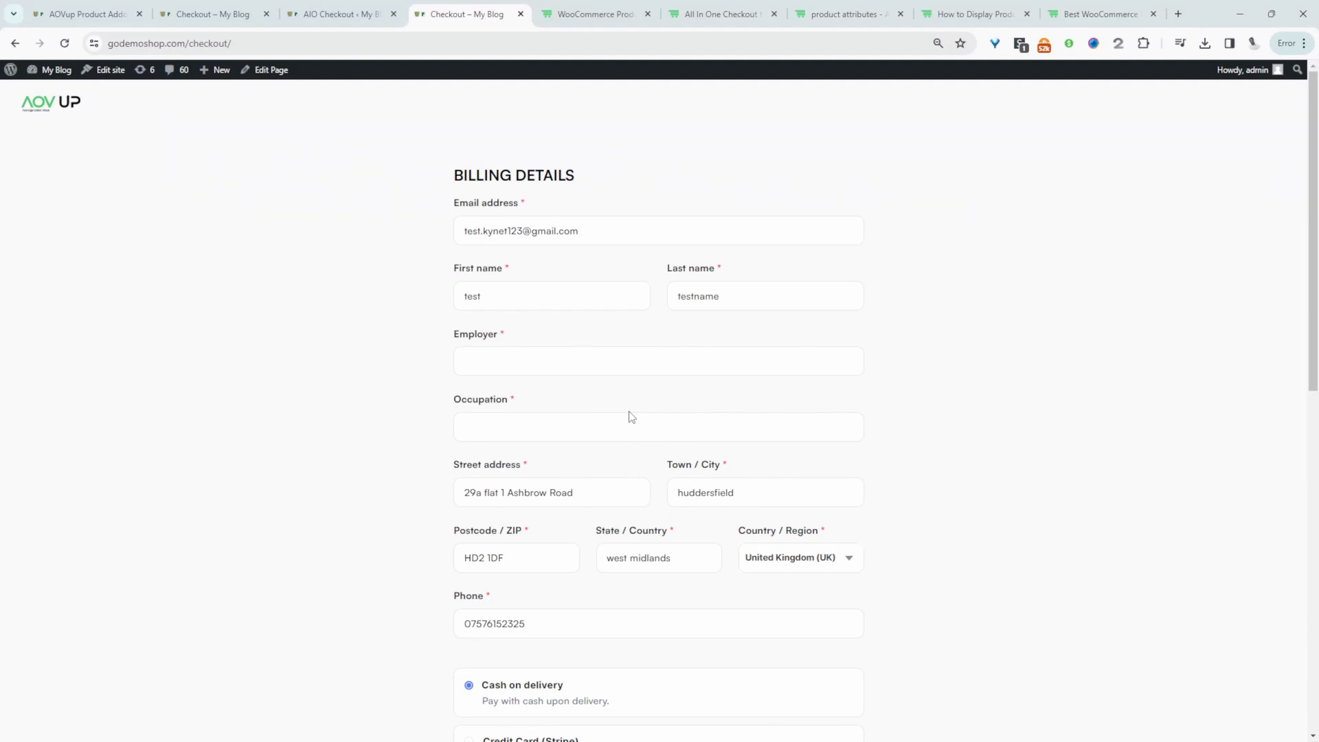
Review the checkout billing details and start filling the required Occupation field
click(530, 425)
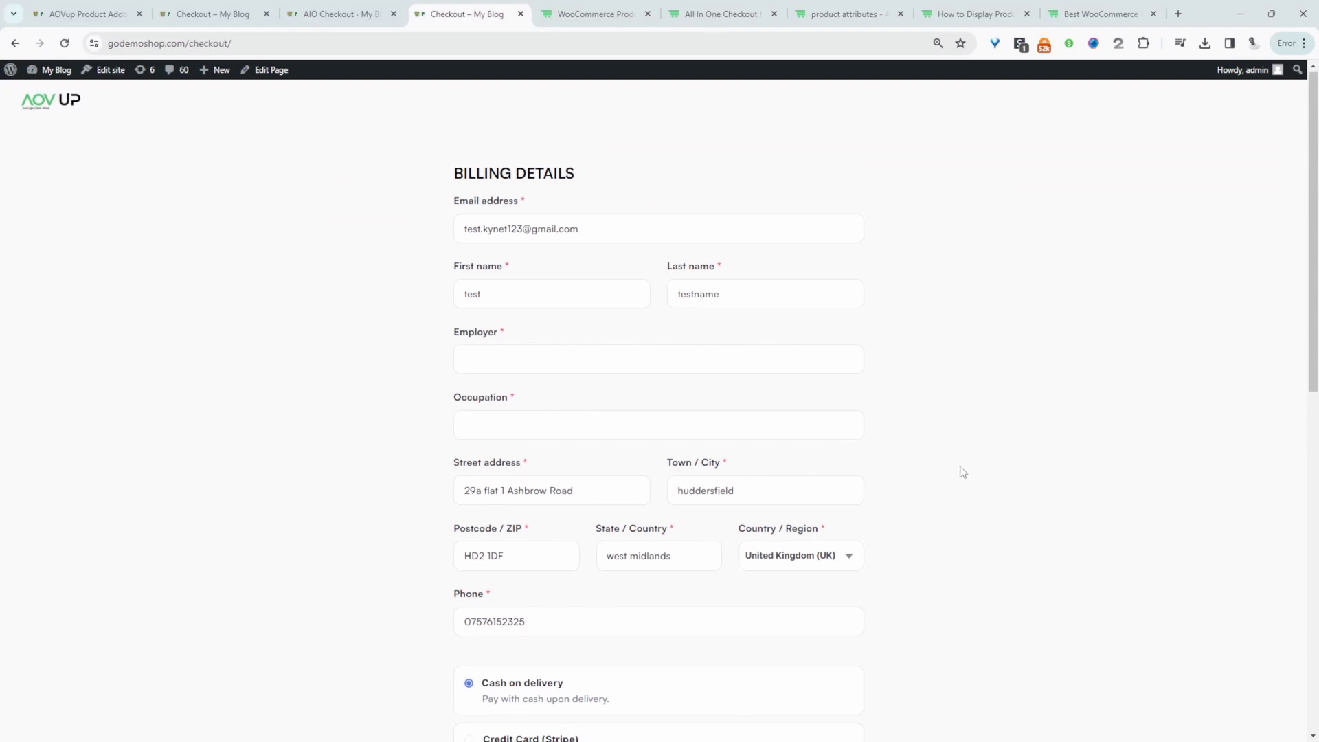
View the Product Add-ons plugin page, then the All In One Checkout plugin page
click(587, 14)
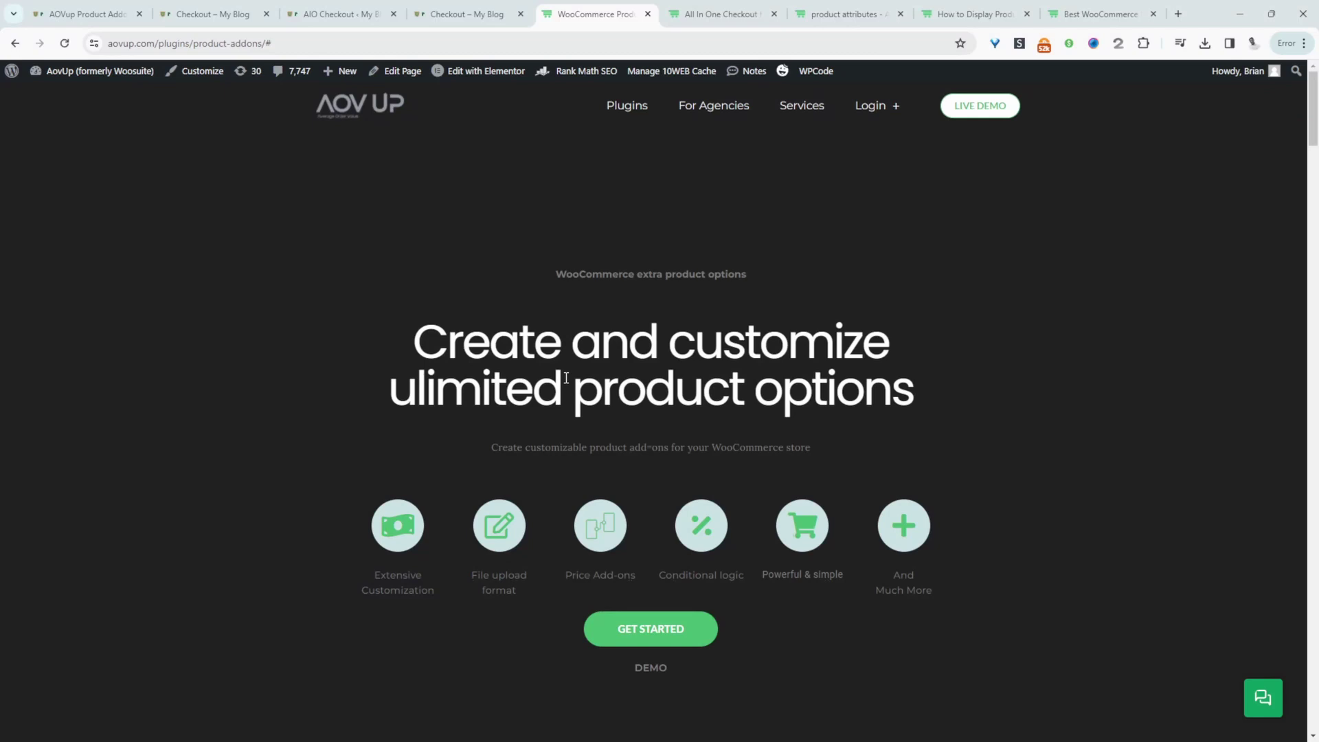
click(716, 13)
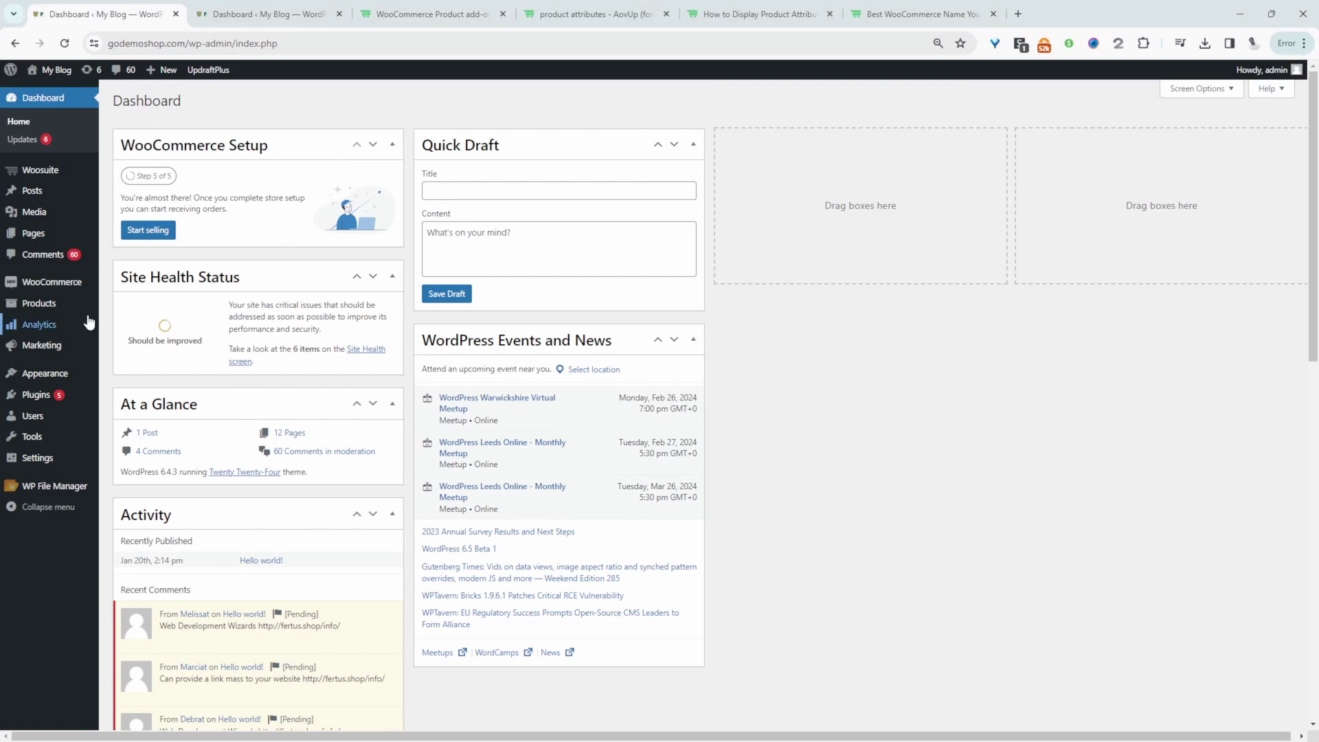
Publish a new Prevent Wildfires product with a wildfire image and $0 regular price
mouse_move(39, 303)
click(126, 323)
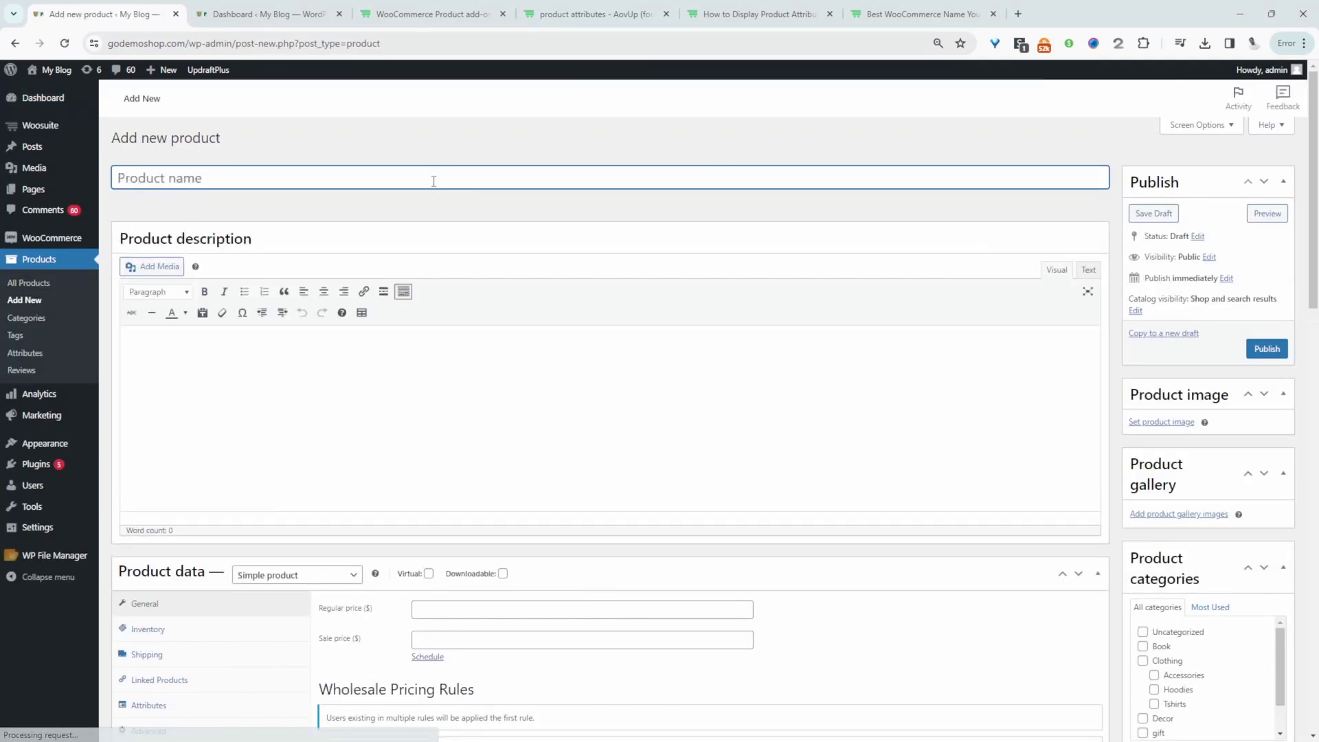
text(Prevent Wildfires)
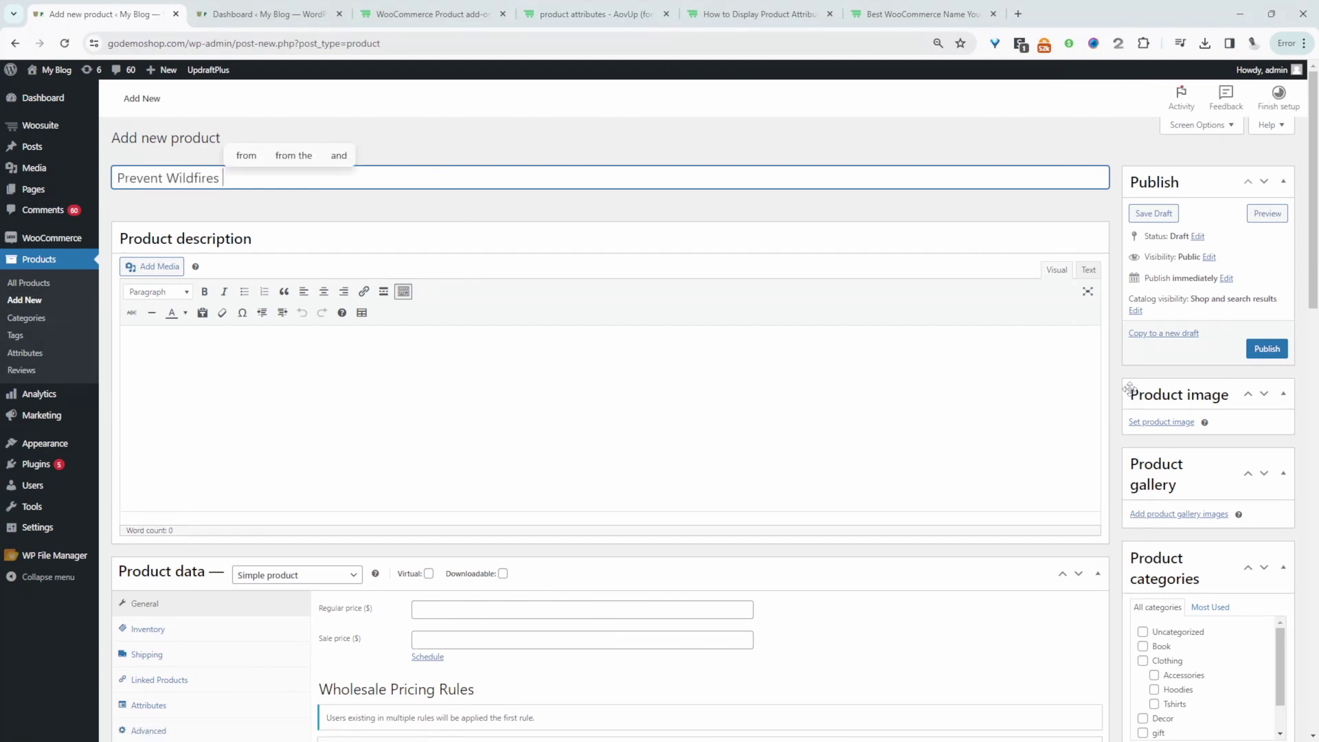
click(1161, 422)
click(650, 367)
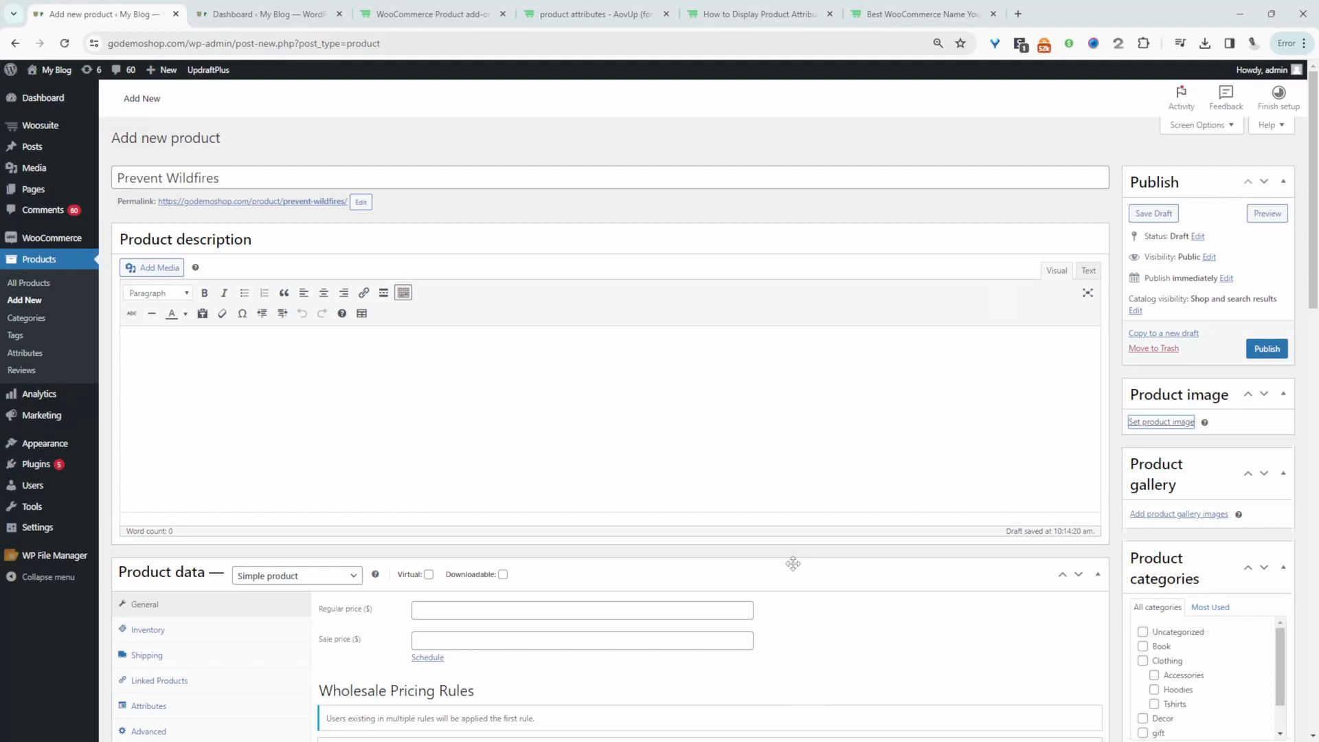
click(581, 610)
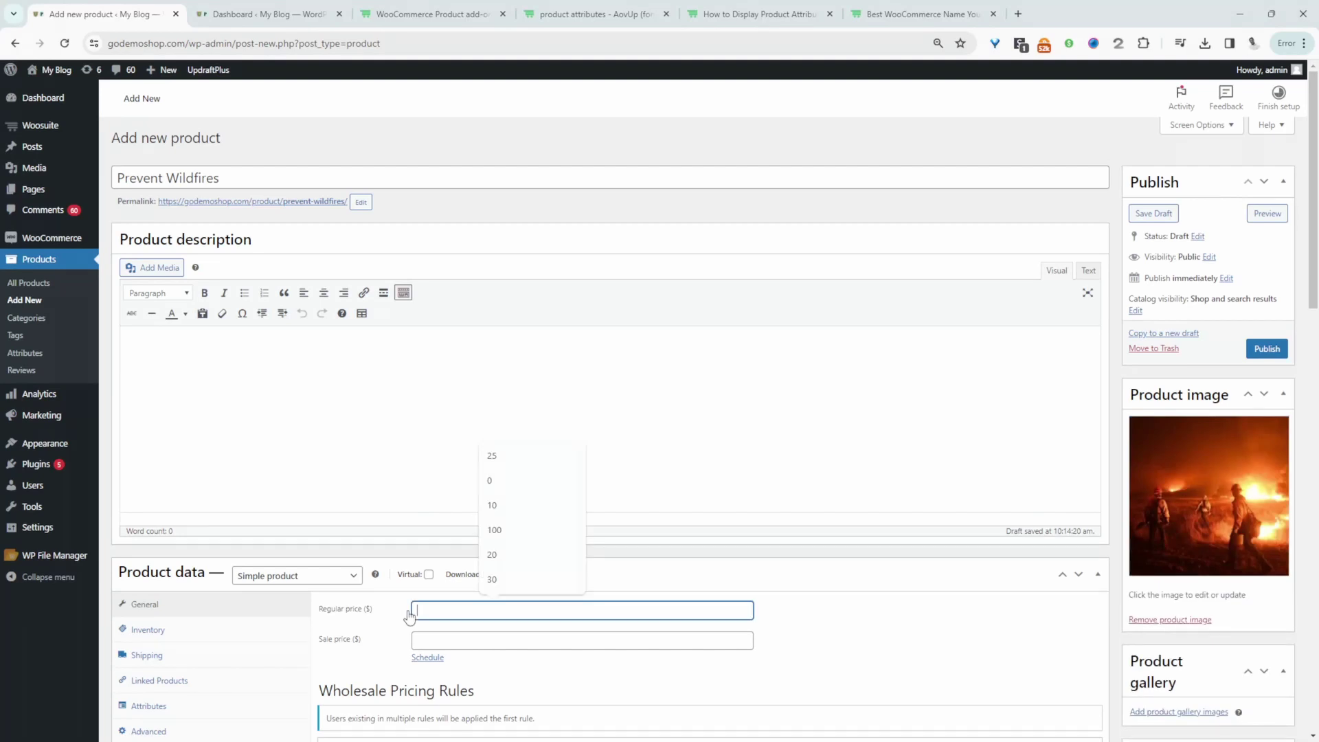
text(0)
scroll(660, 413, down, 3)
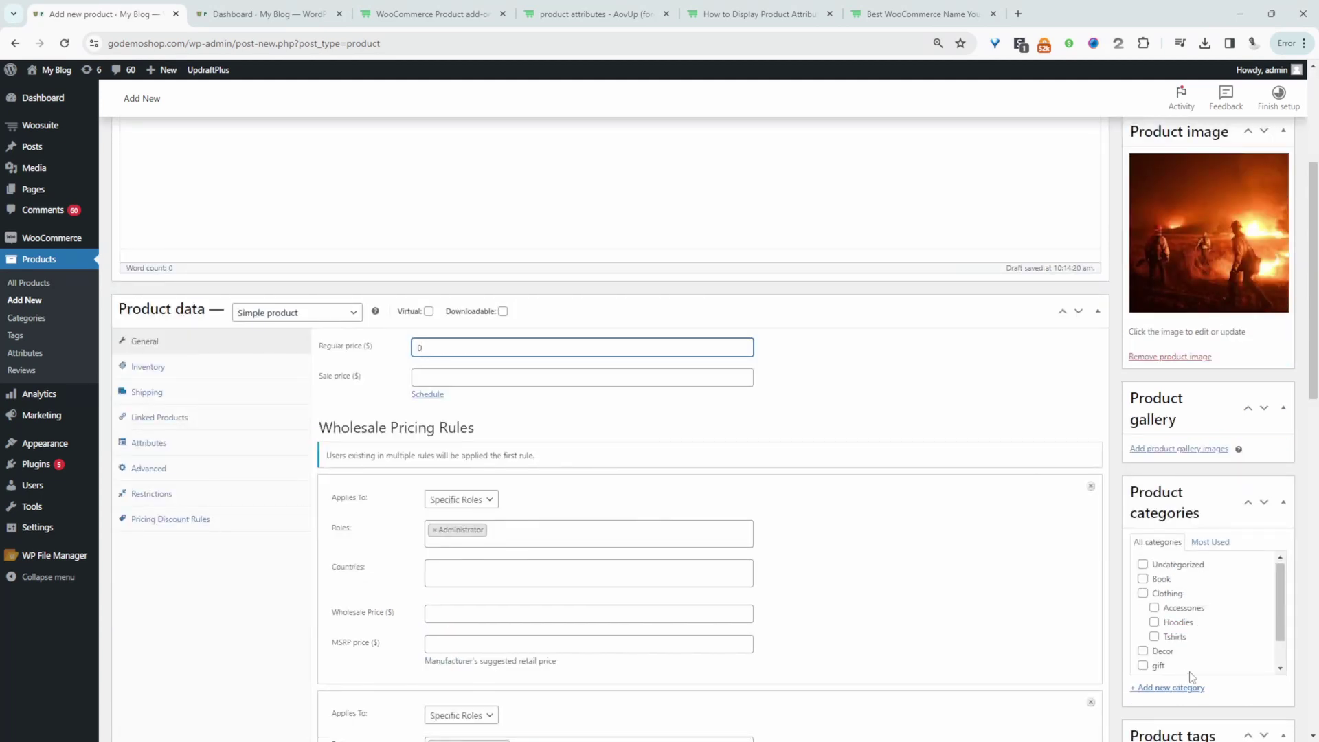
scroll(1205, 616, down, 2)
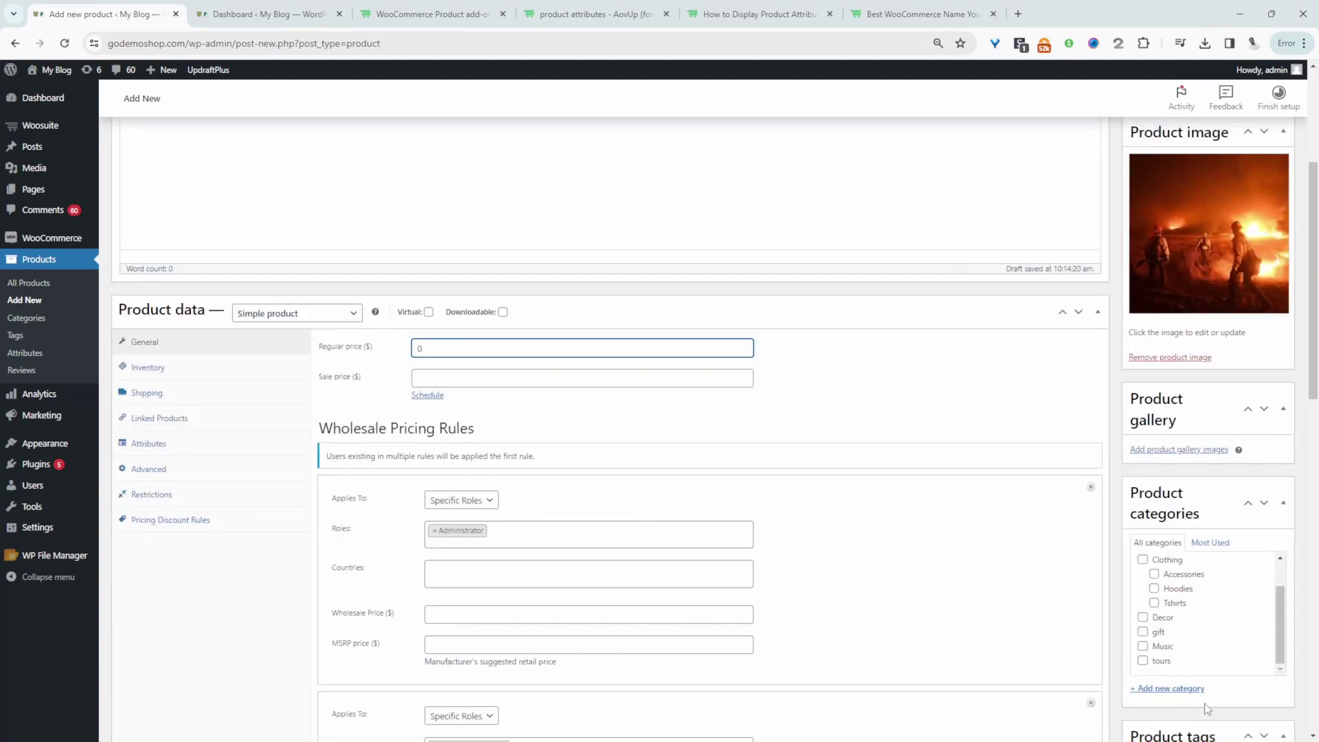
scroll(1206, 619, up, 5)
click(1266, 348)
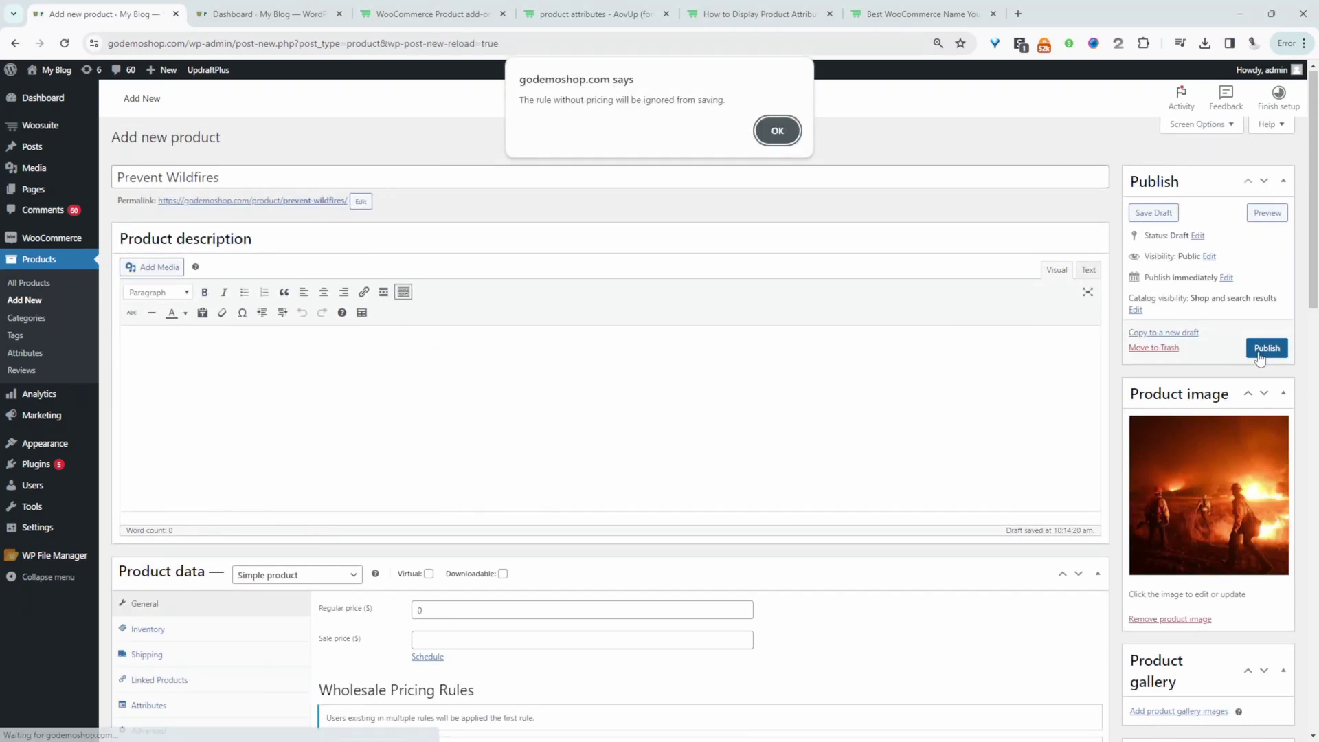
key(Return)
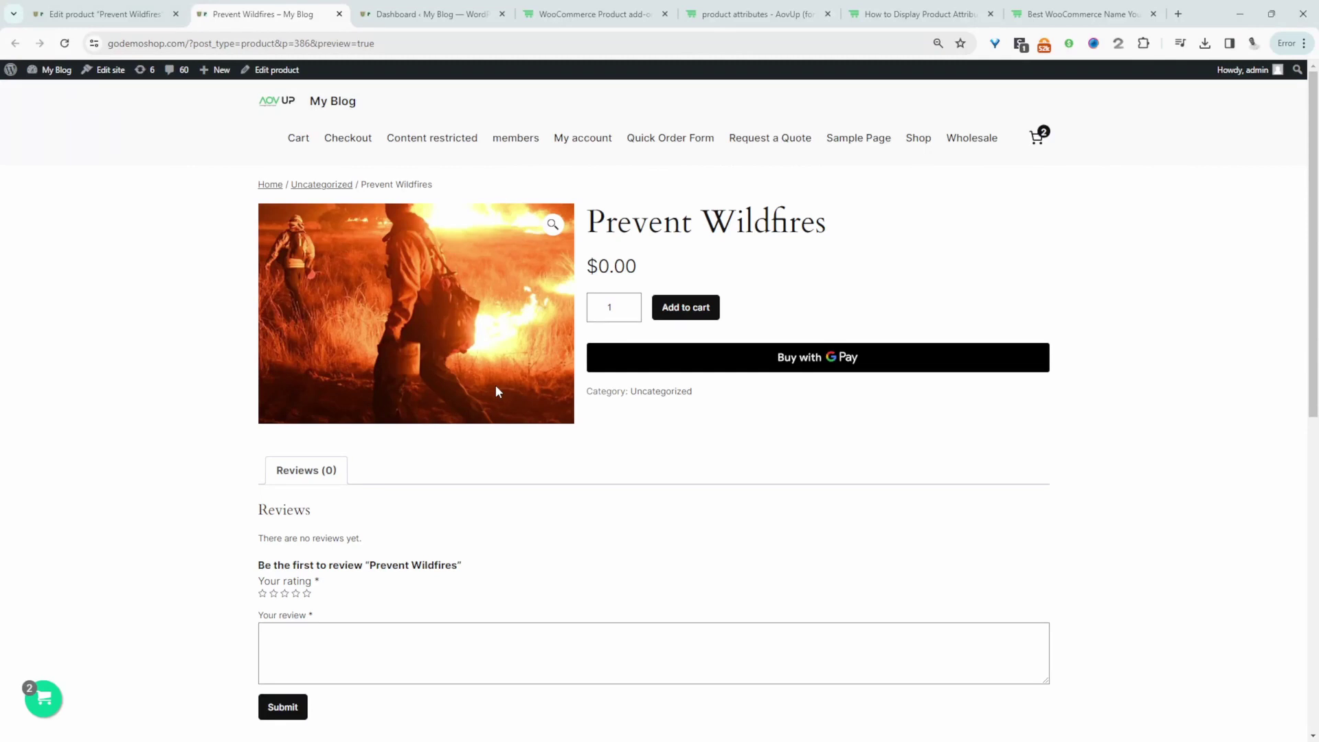
Create a Donations option set in Product Addons targeting the Prevent Wildfires product
click(104, 13)
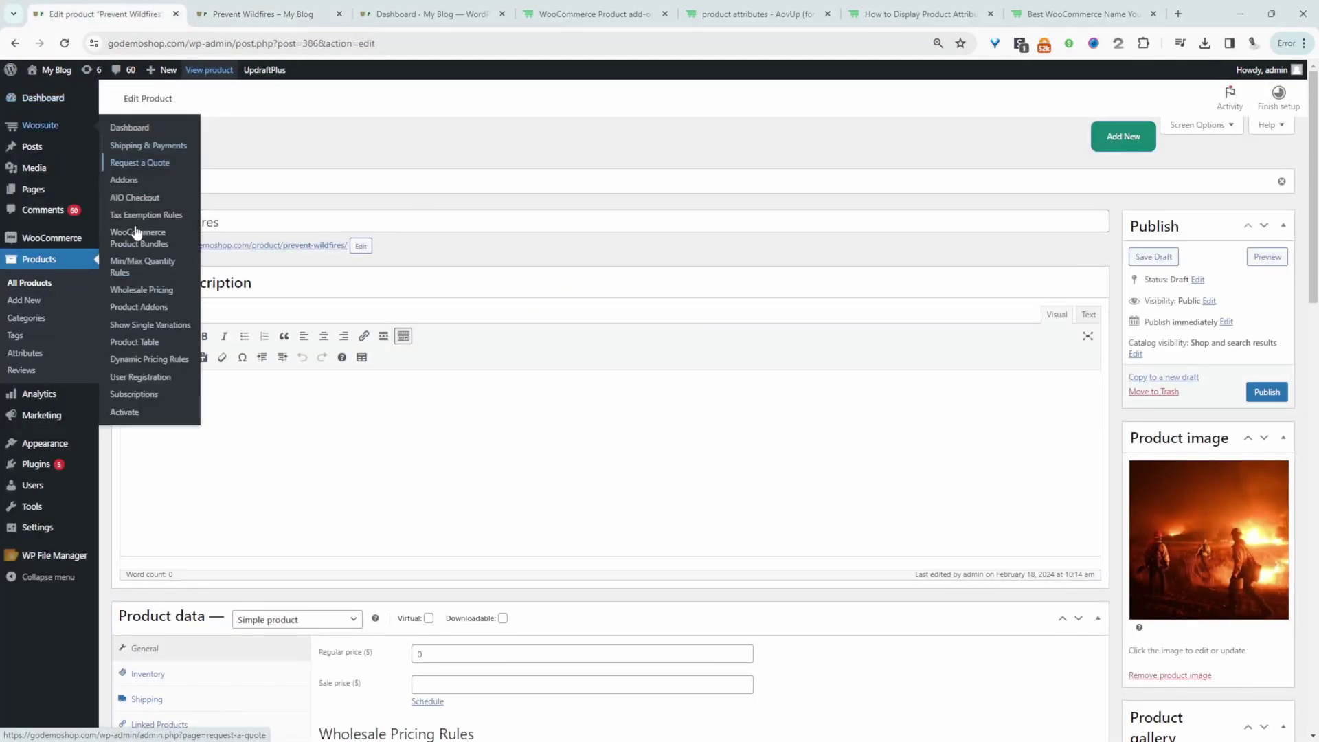
mouse_move(40, 125)
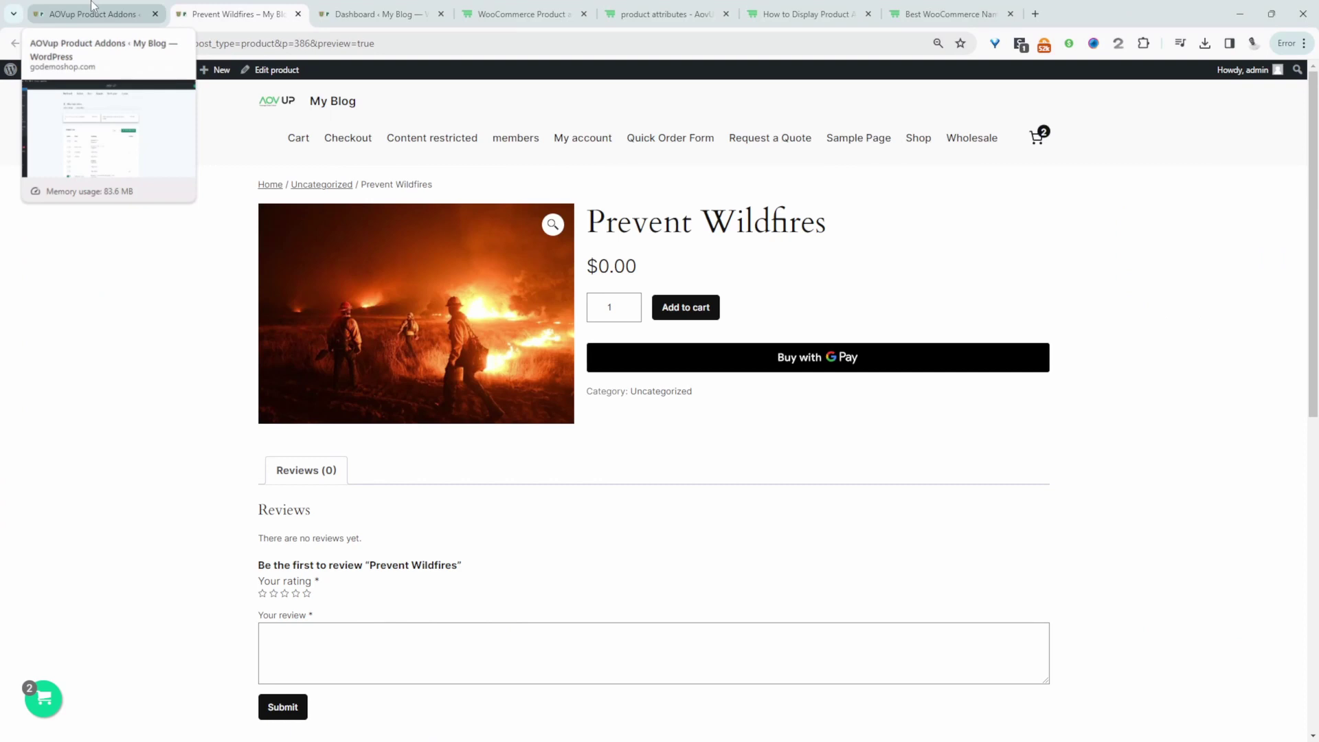
click(93, 13)
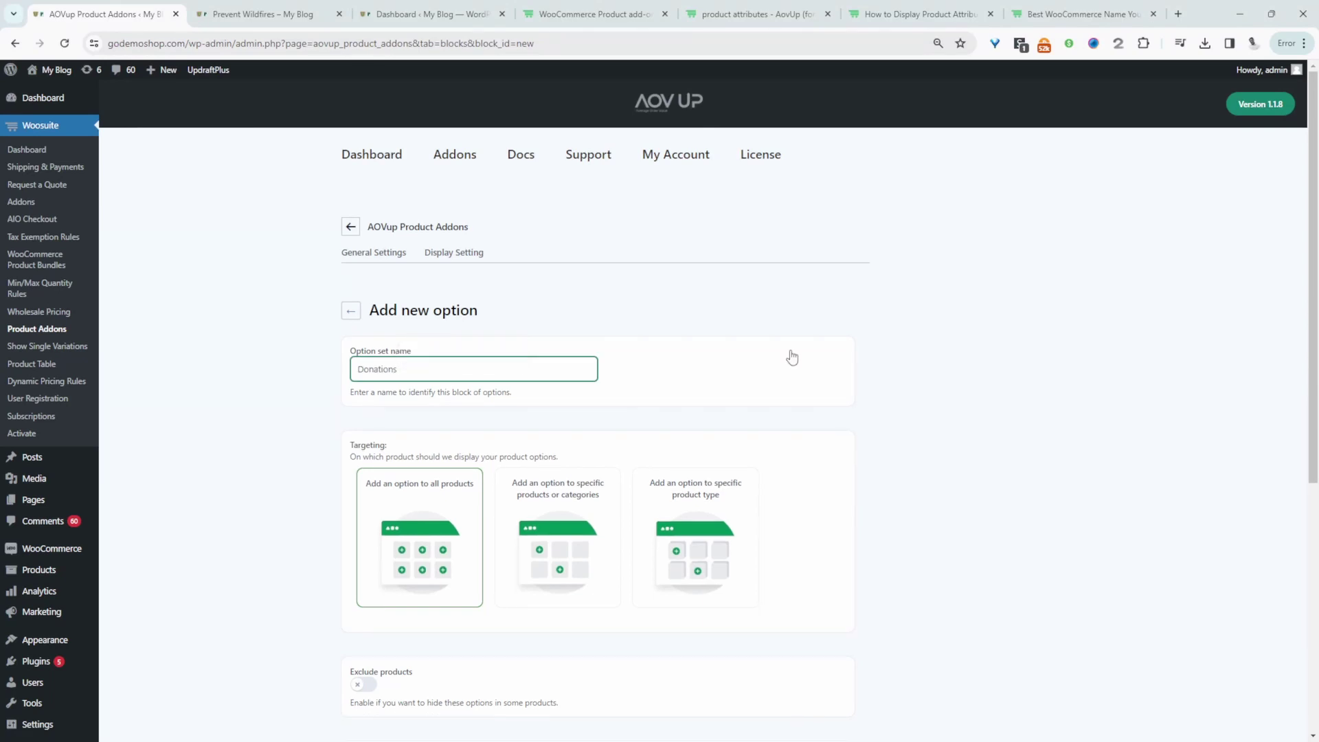
scroll(793, 357, down, 2)
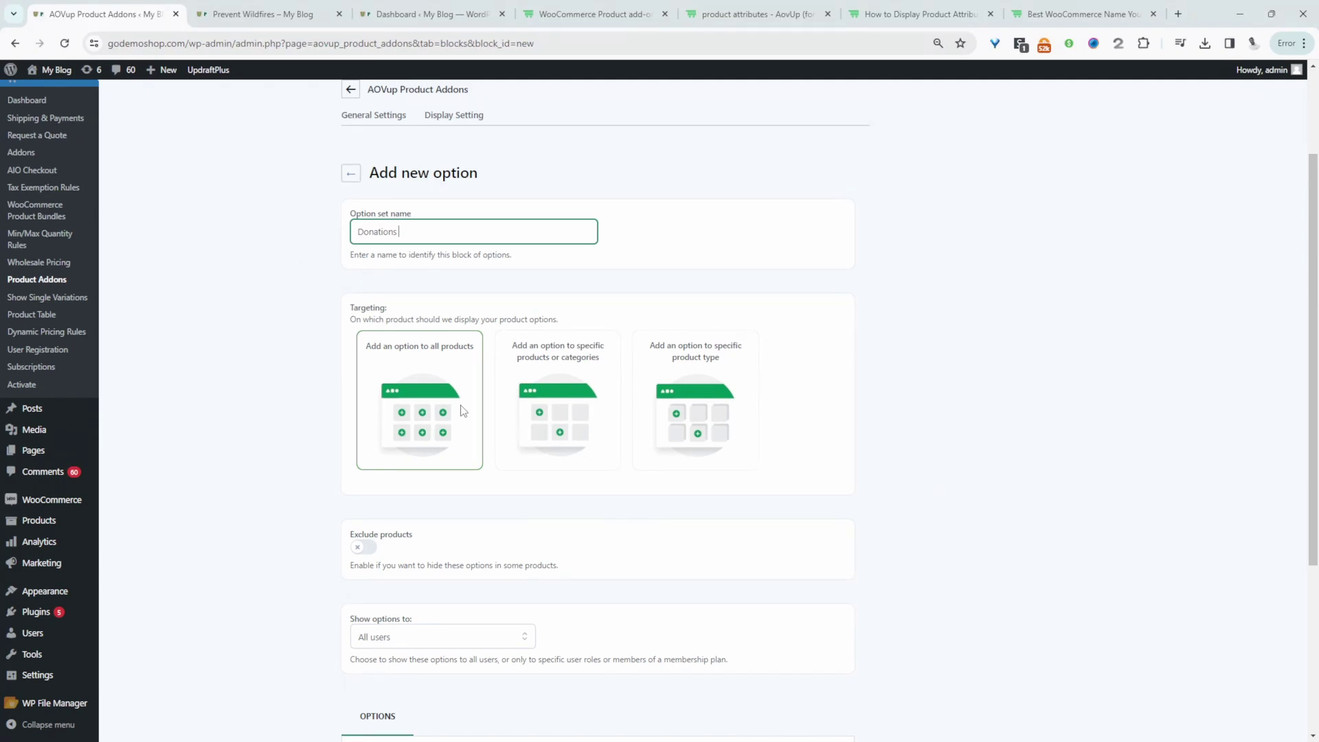
click(574, 441)
scroll(574, 441, down, 1)
click(404, 420)
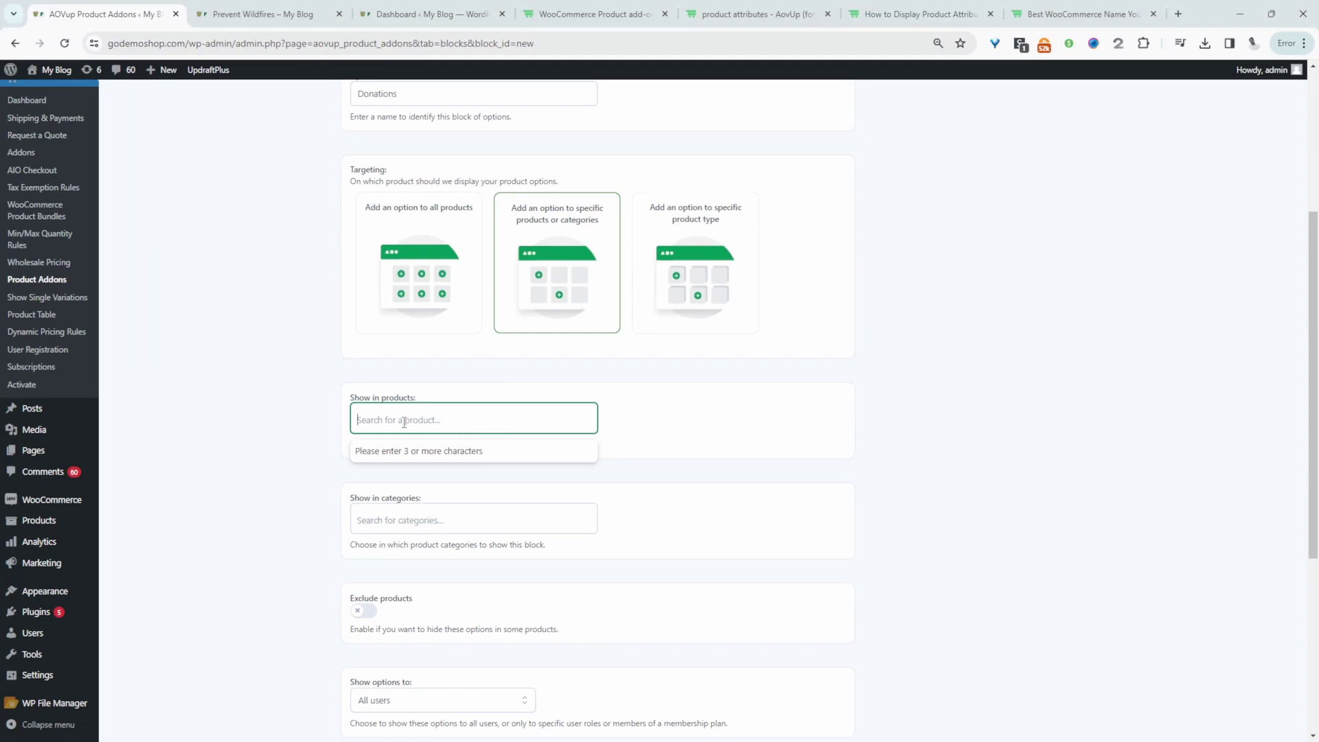
text(preven)
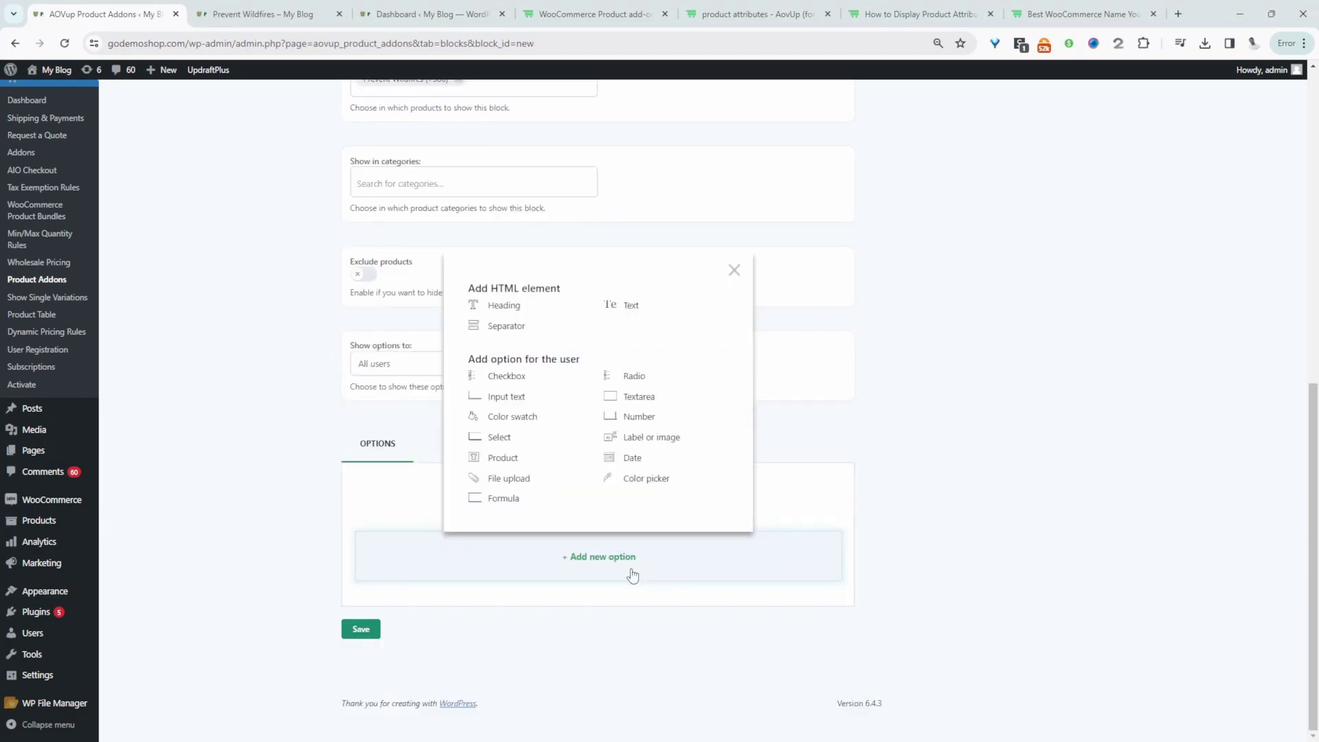
Add a $100 label option that increases the product price
click(641, 439)
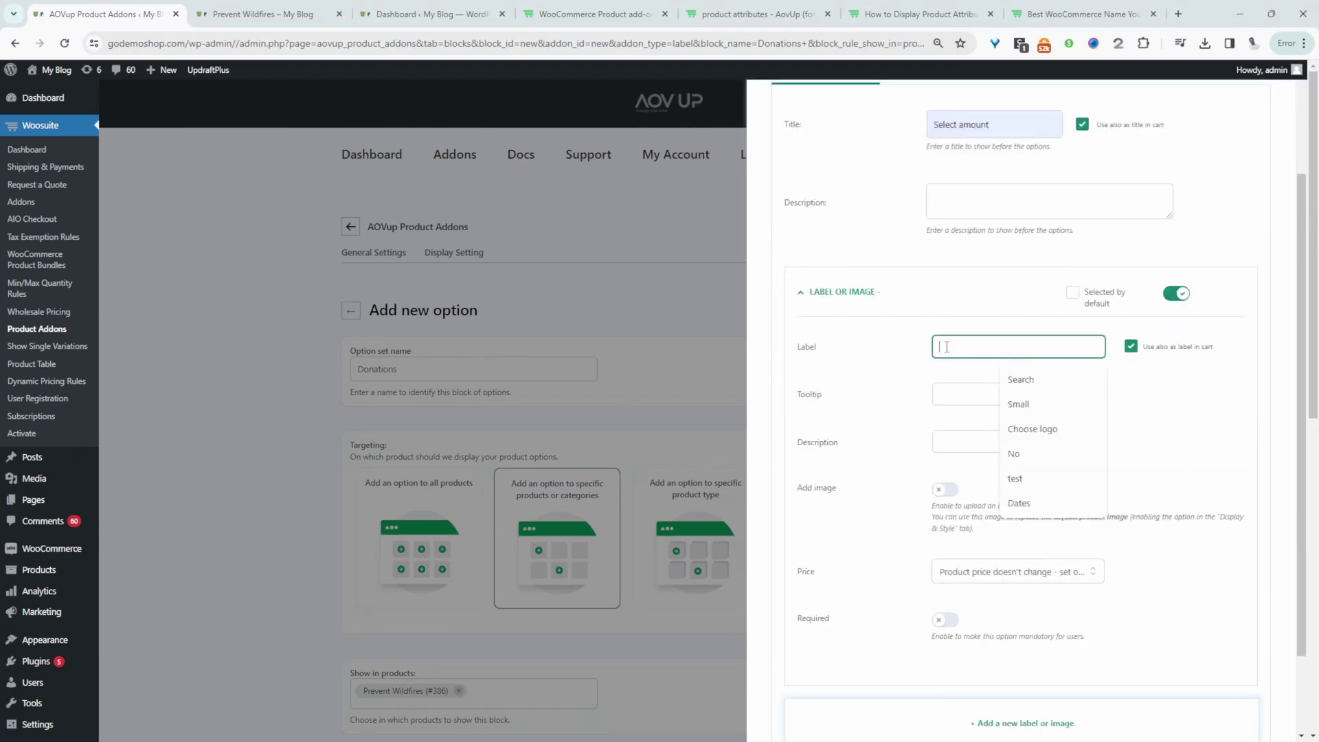
text($)
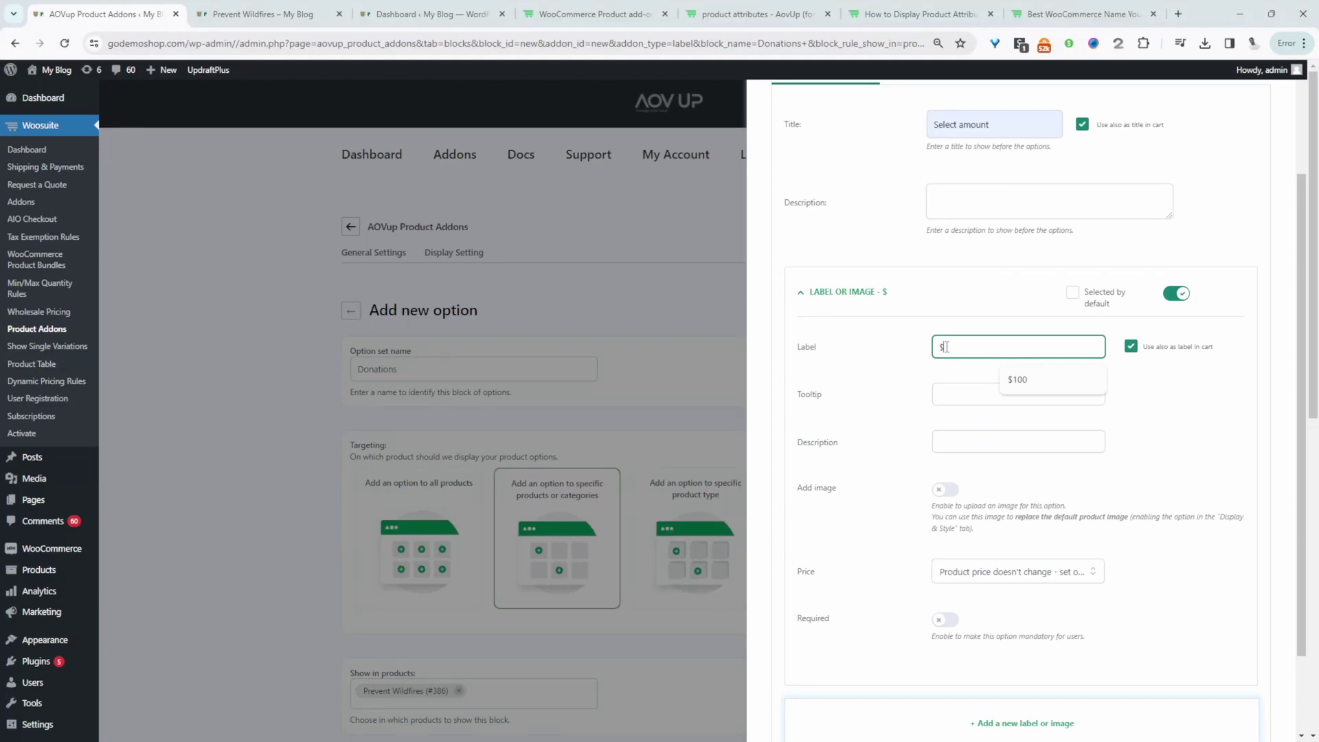
click(1017, 380)
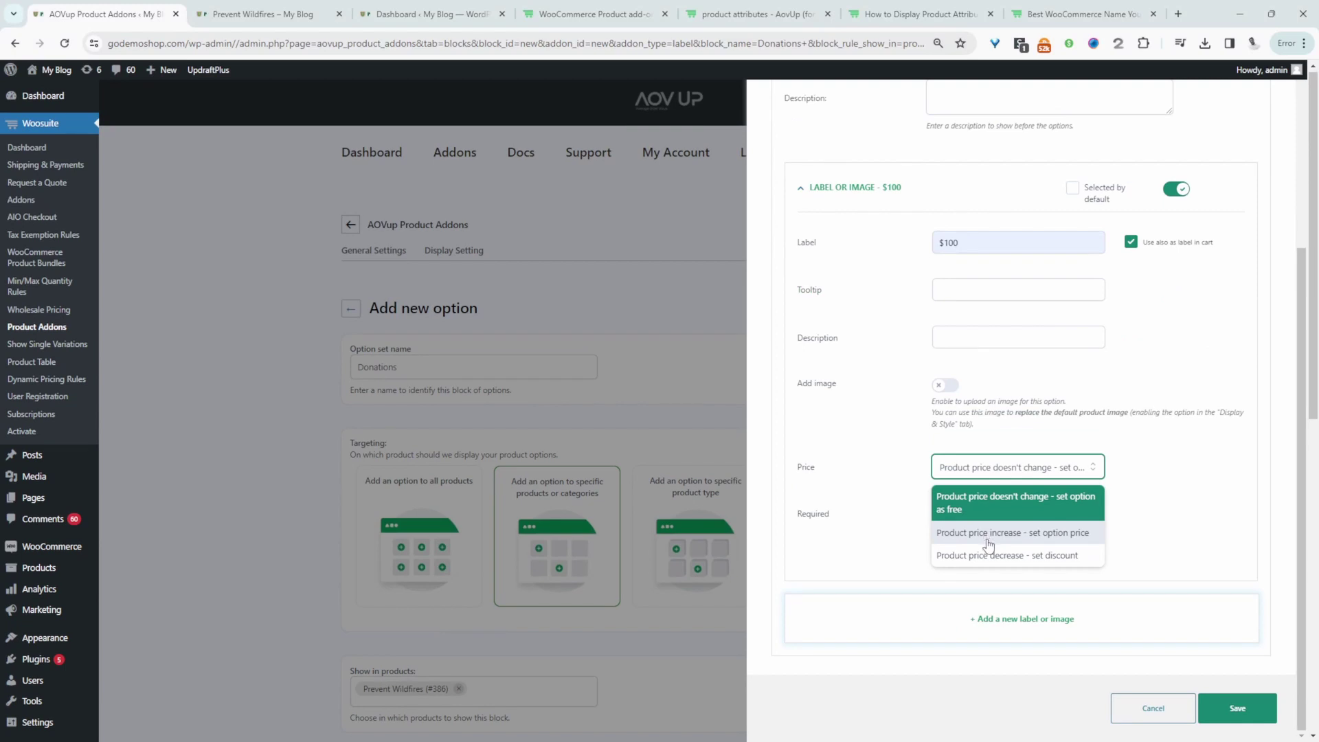
click(989, 536)
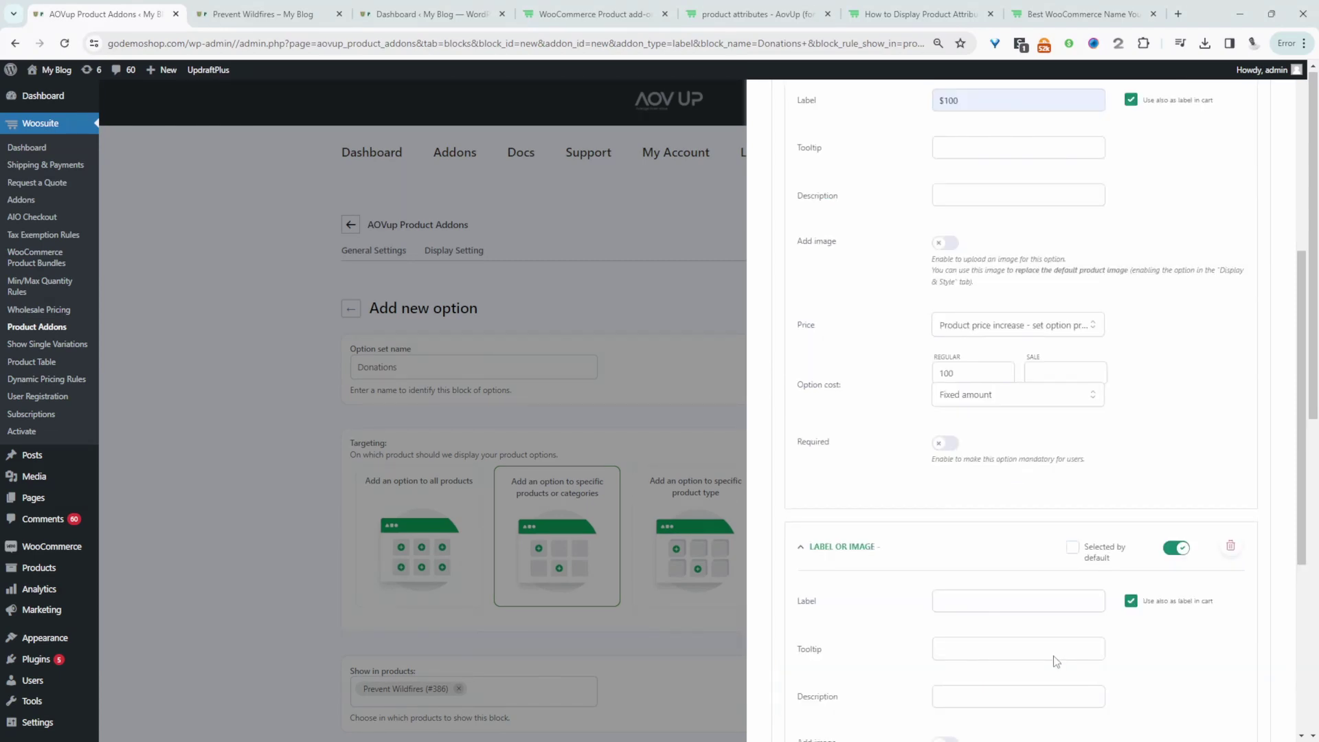
scroll(1053, 661, down, 1)
Add $250 and $500 options with matching price increases and save the set
click(986, 496)
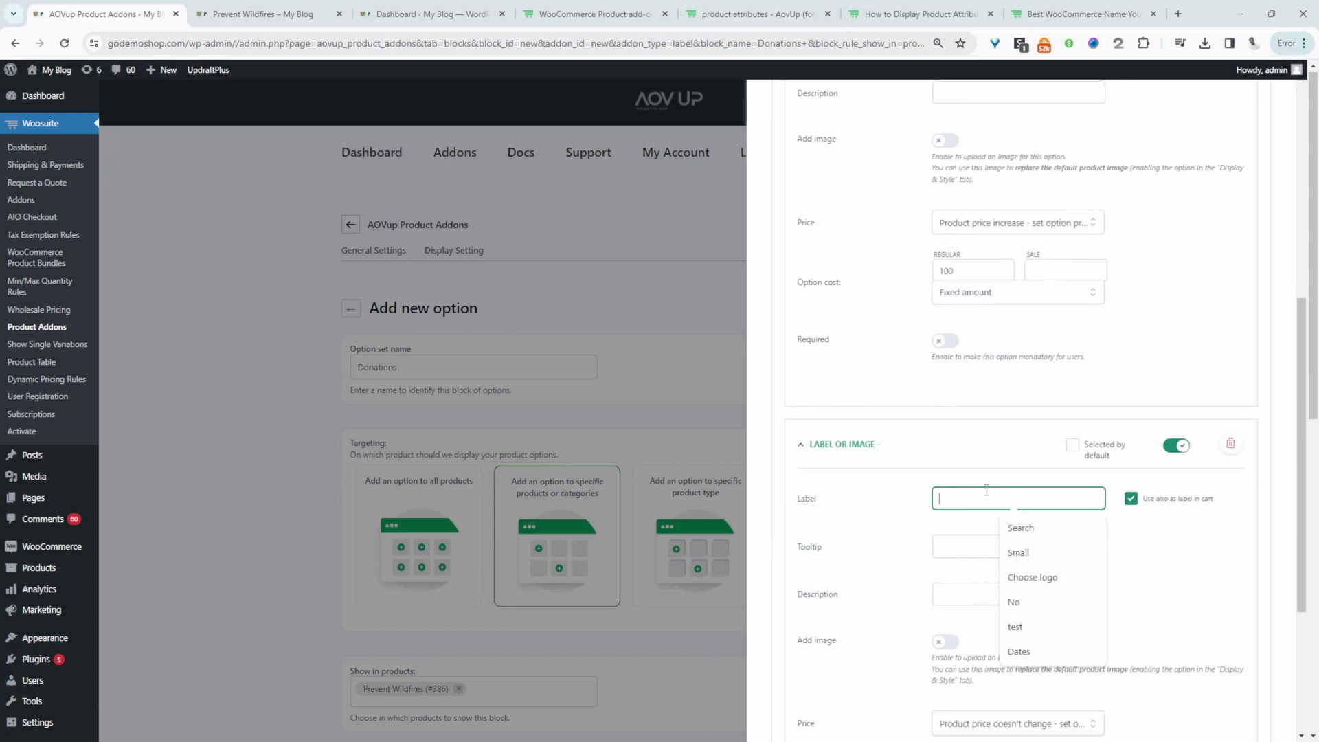
text($250)
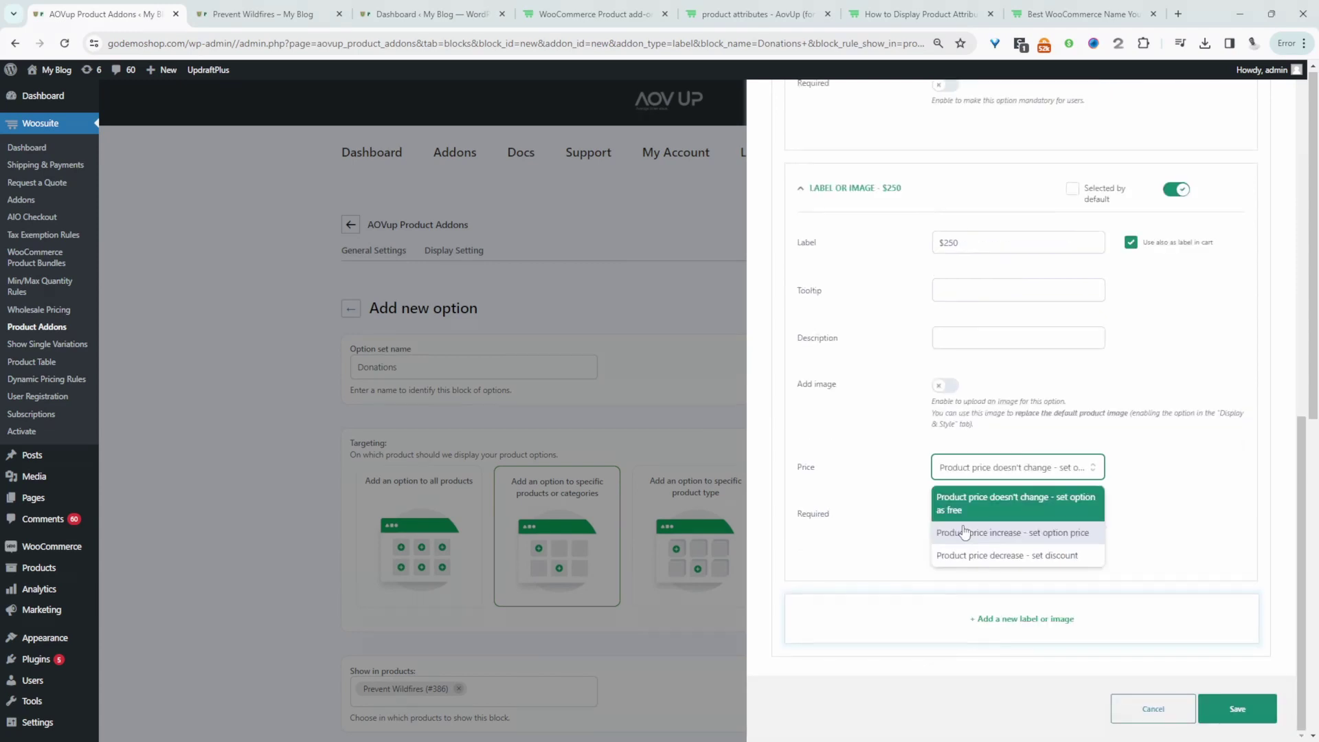
click(964, 532)
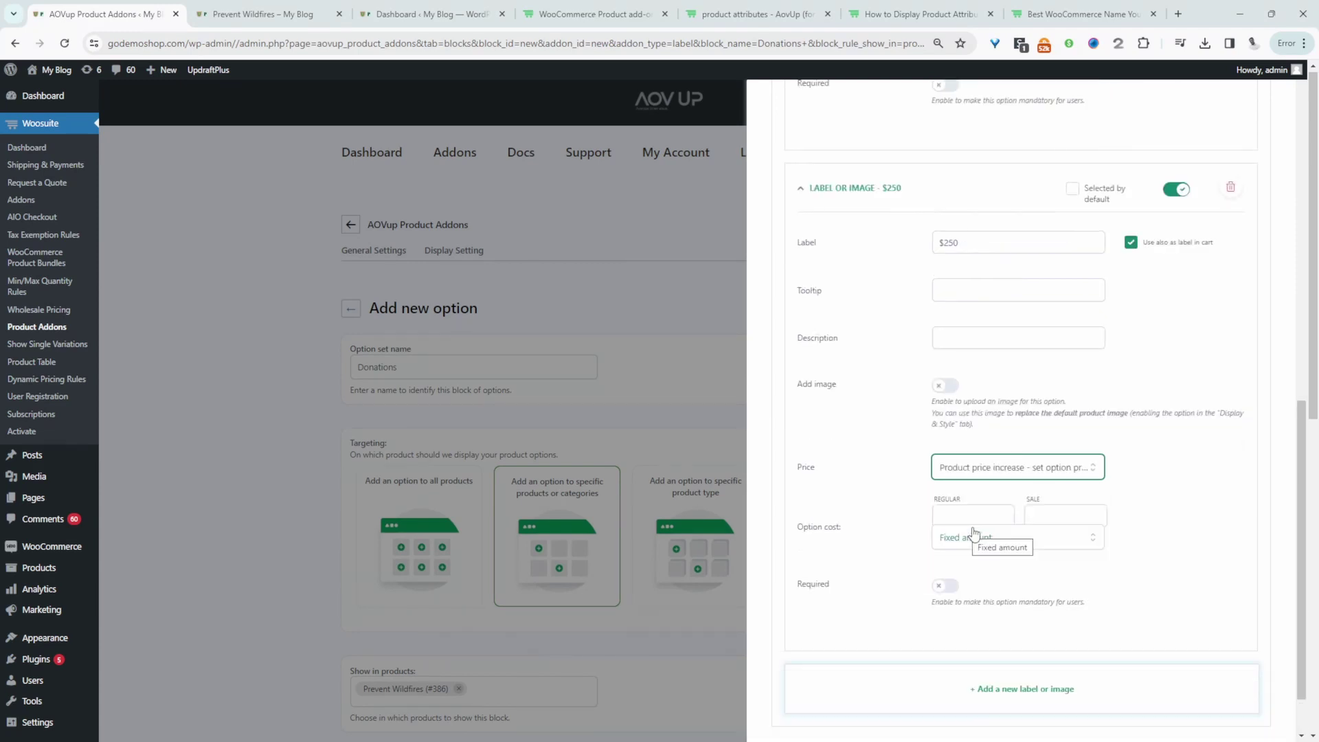
click(974, 519)
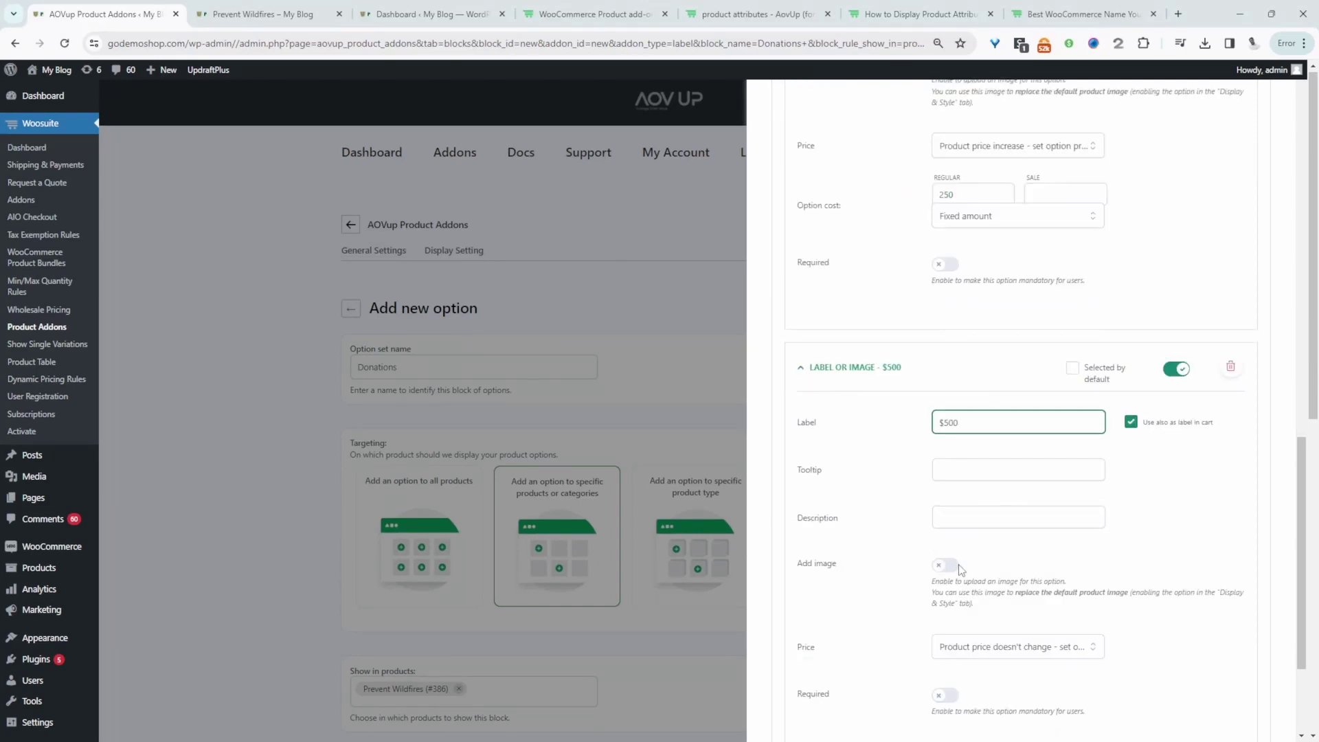
scroll(958, 569, down, 2)
click(1017, 467)
click(989, 530)
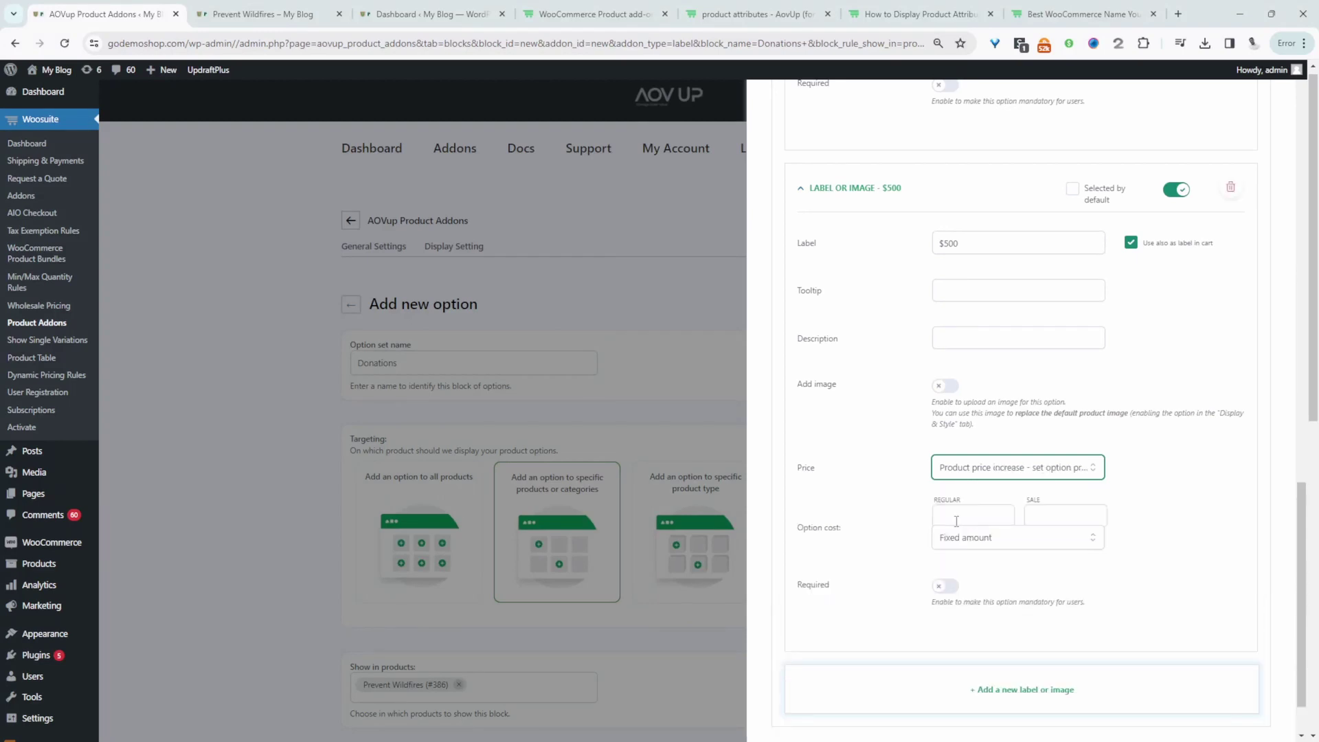
click(956, 518)
text(500)
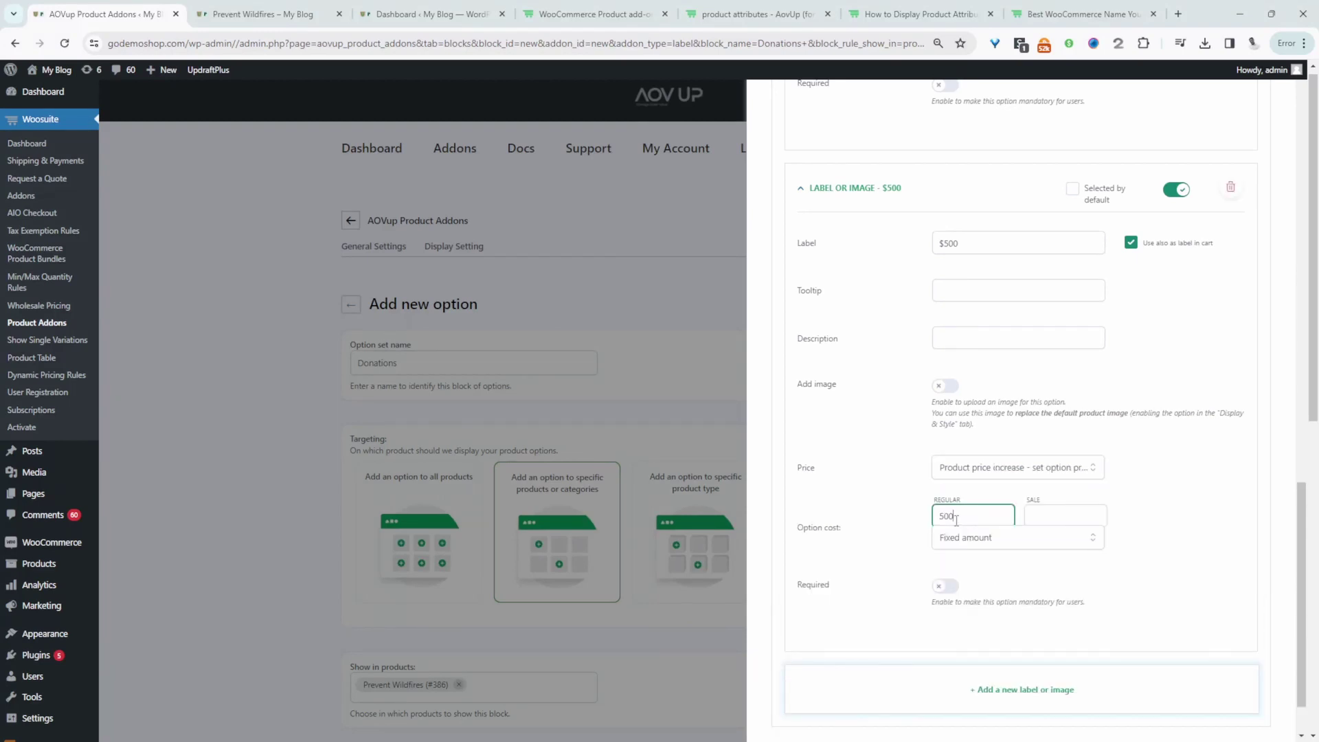
scroll(1020, 515, down, 2)
click(1237, 708)
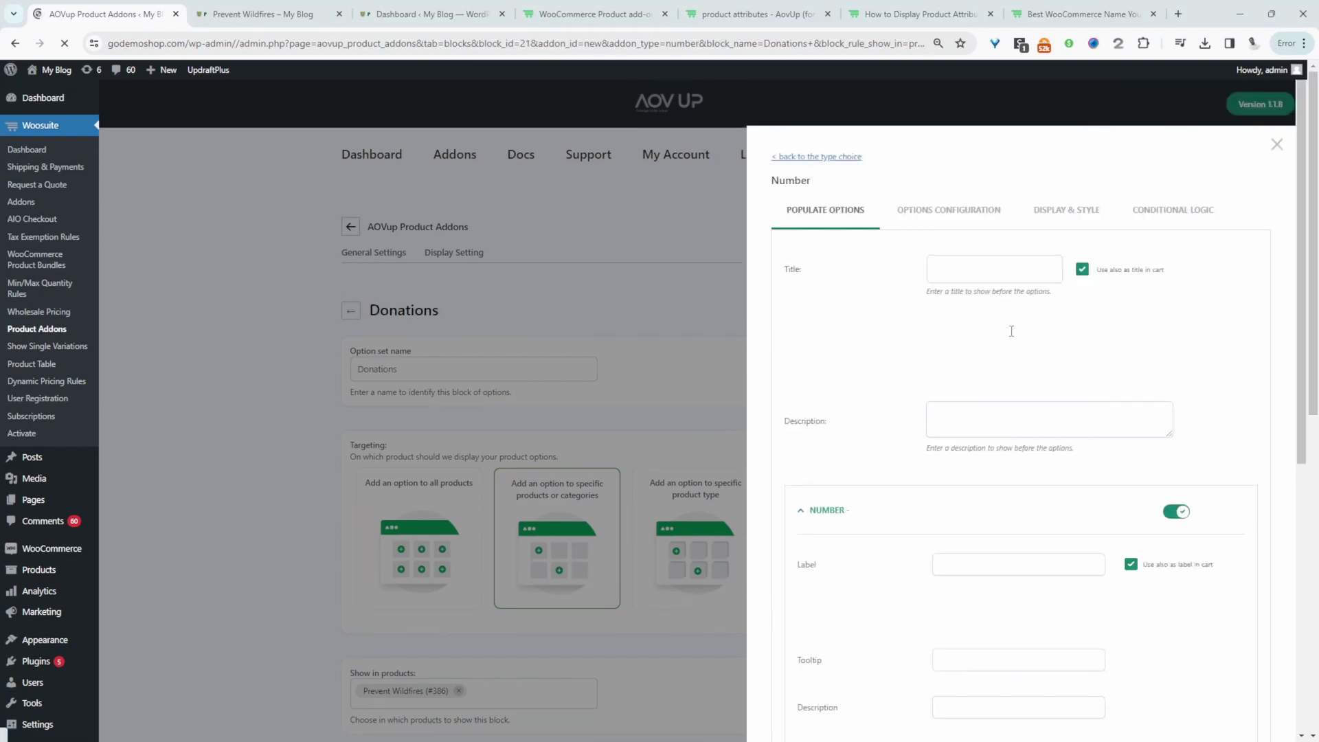
Title the new number field 'Custom amount' and change its label to 'Other'
click(990, 269)
text(Custom)
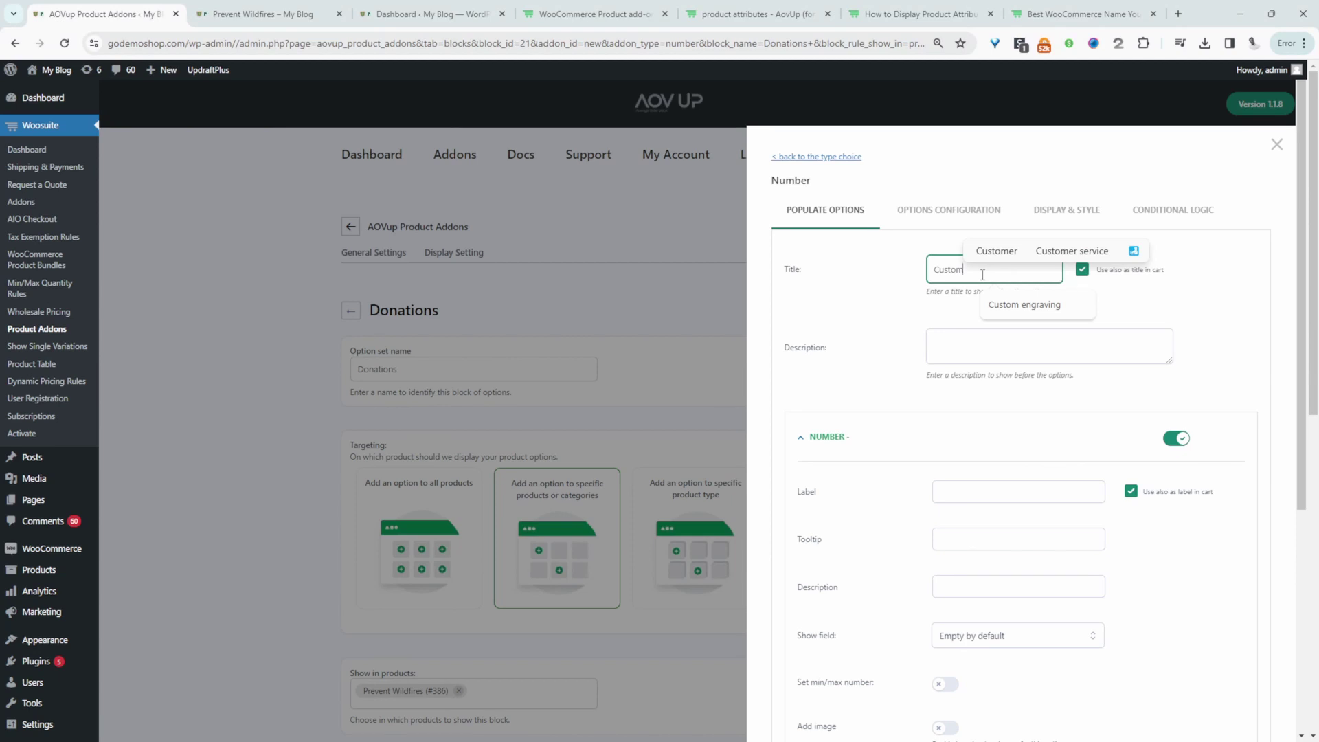
text(Ente)
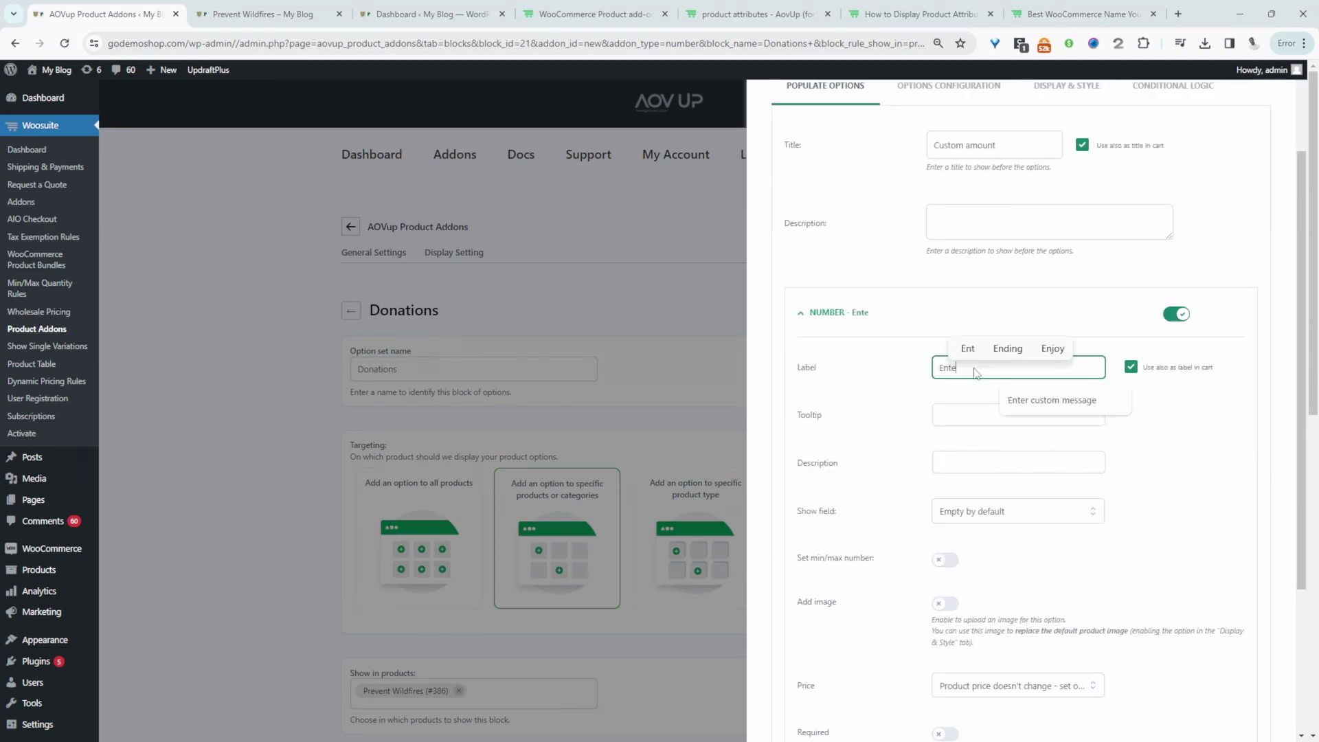
text(r )
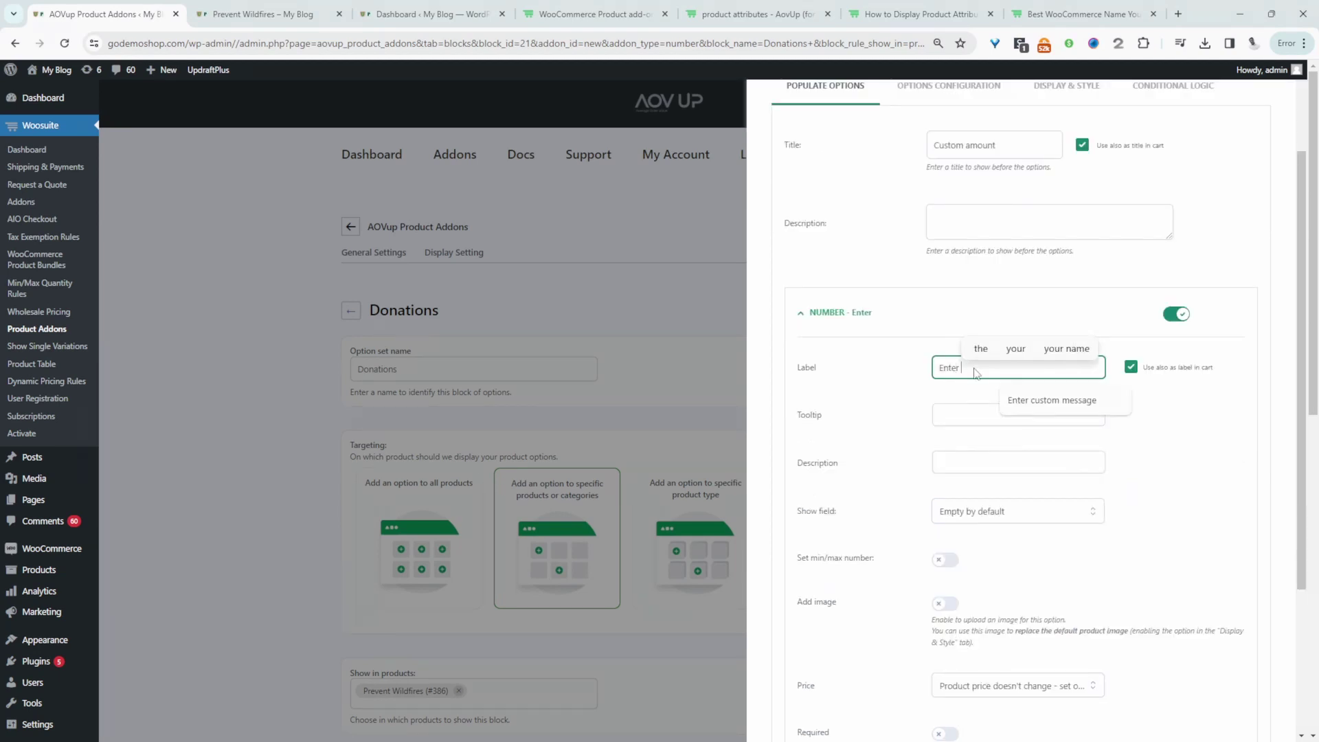
text(amount)
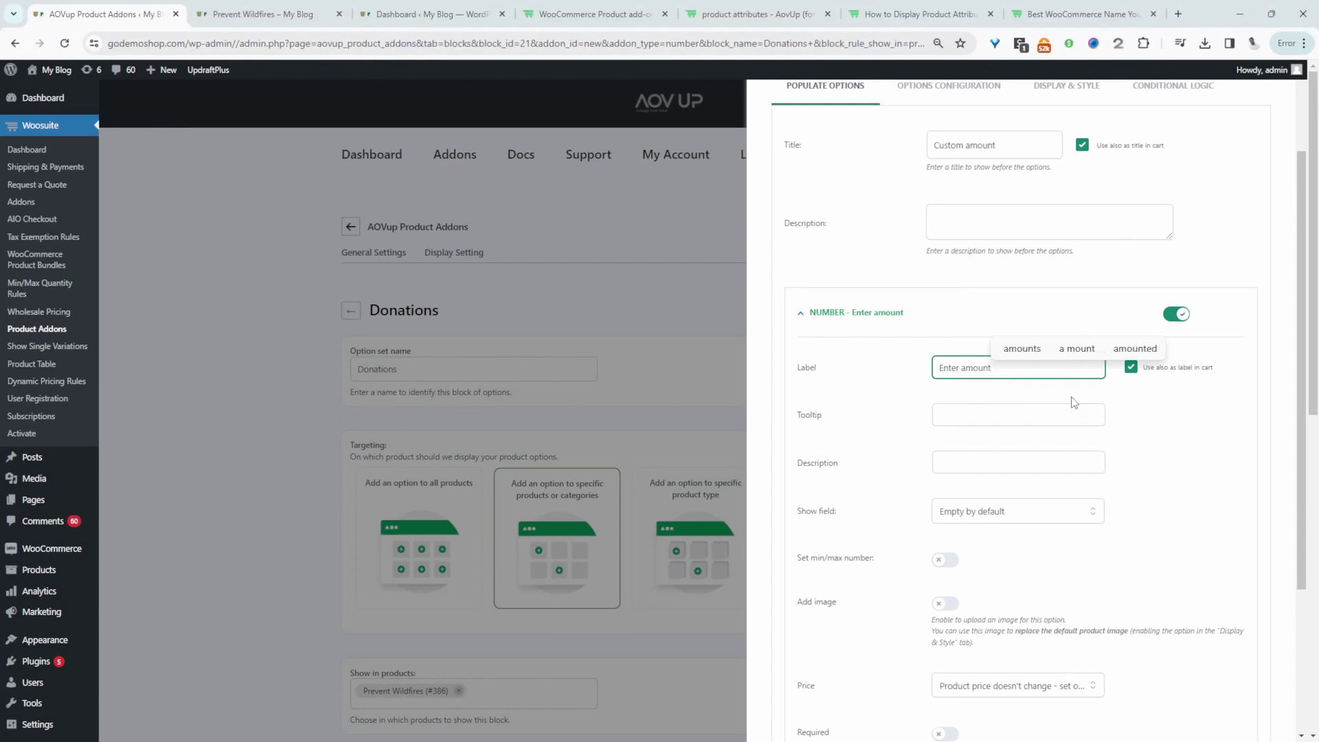
key(ctrl+a)
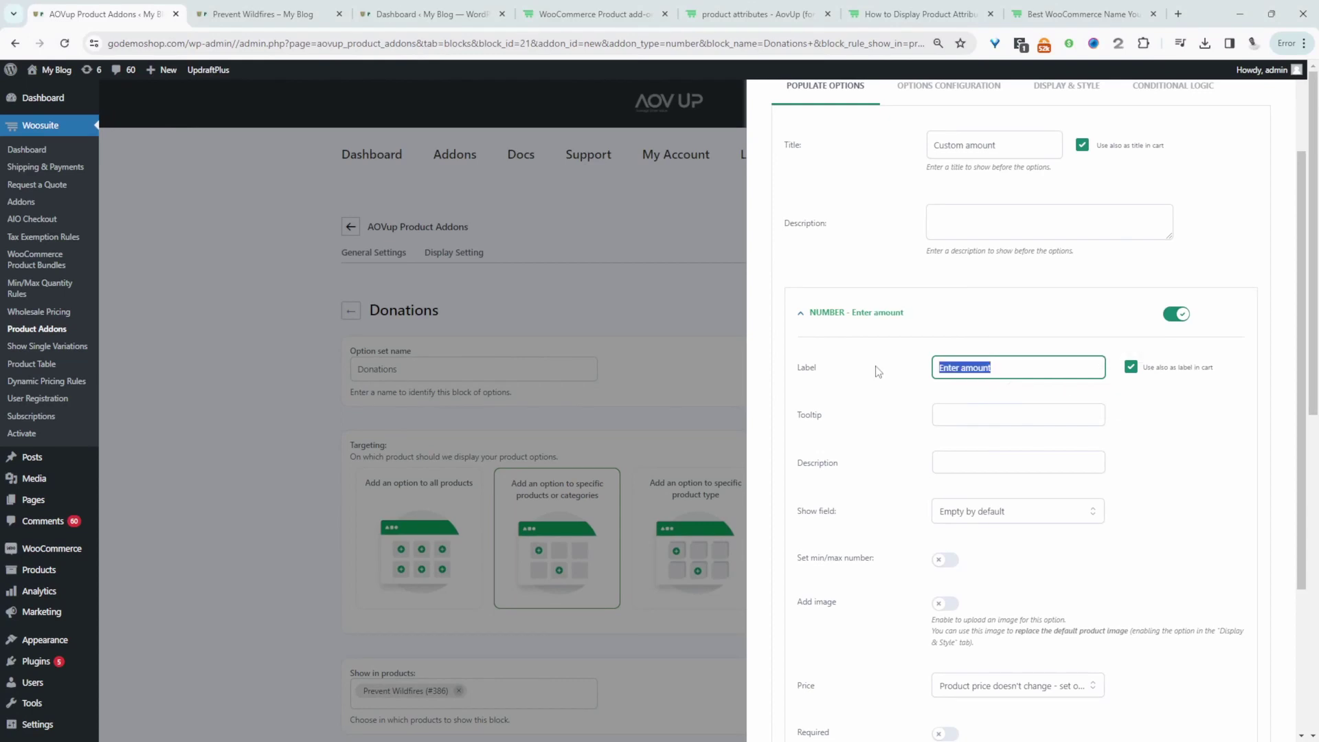
text(Other)
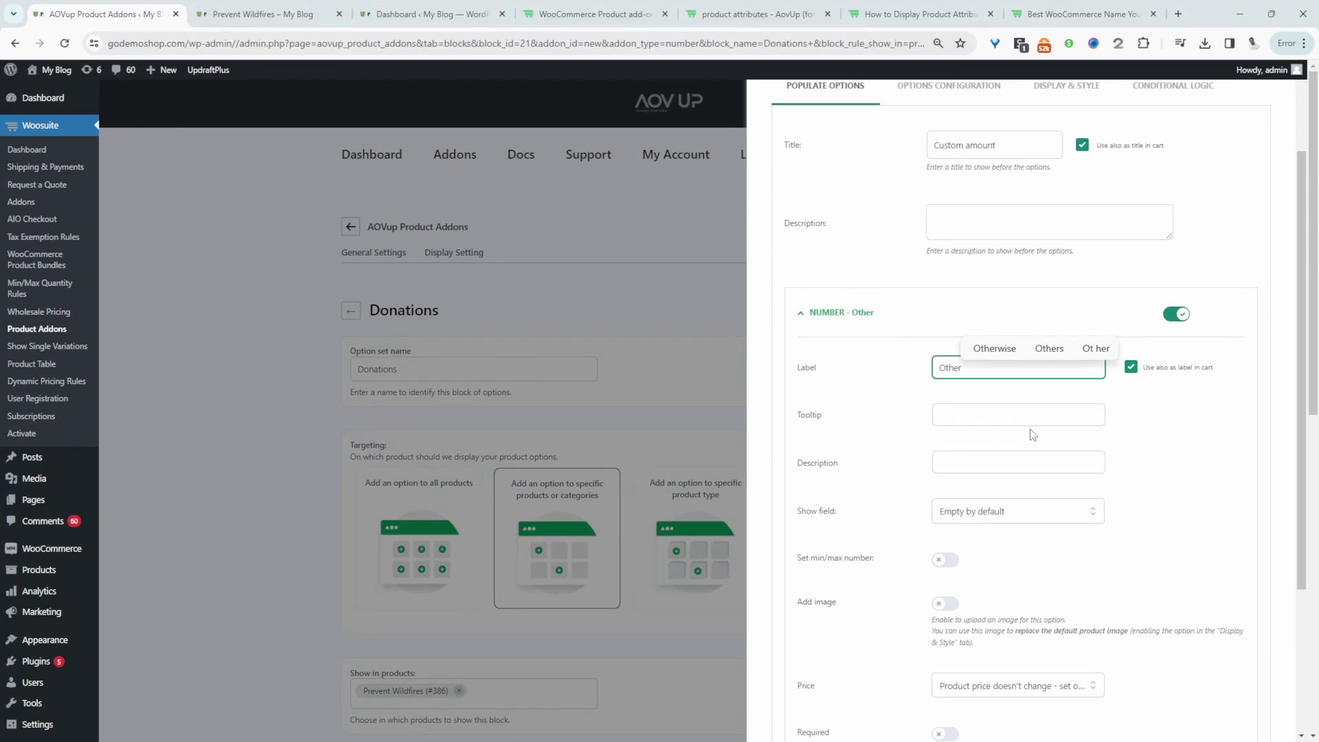
scroll(1030, 434, down, 1)
Give the Other field a minimum of 10 and a cost of 1 times the value, then save
click(945, 469)
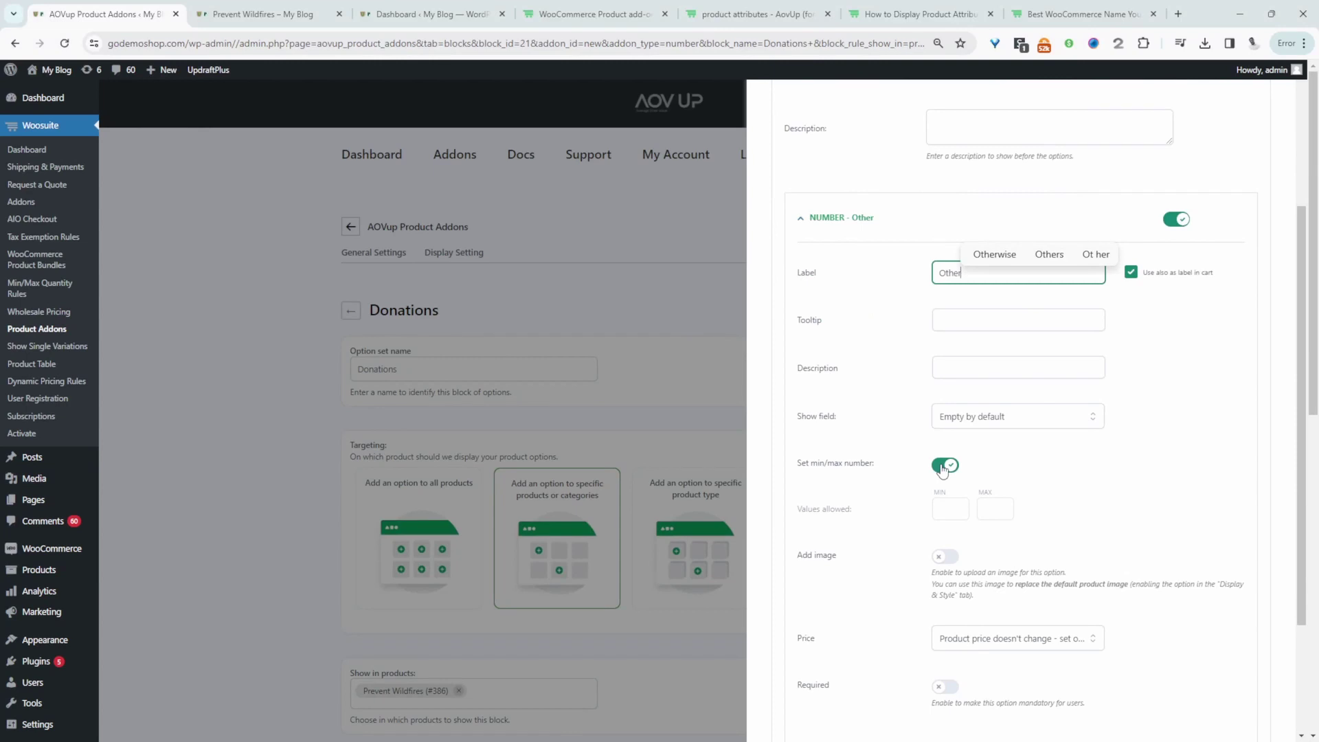
click(949, 507)
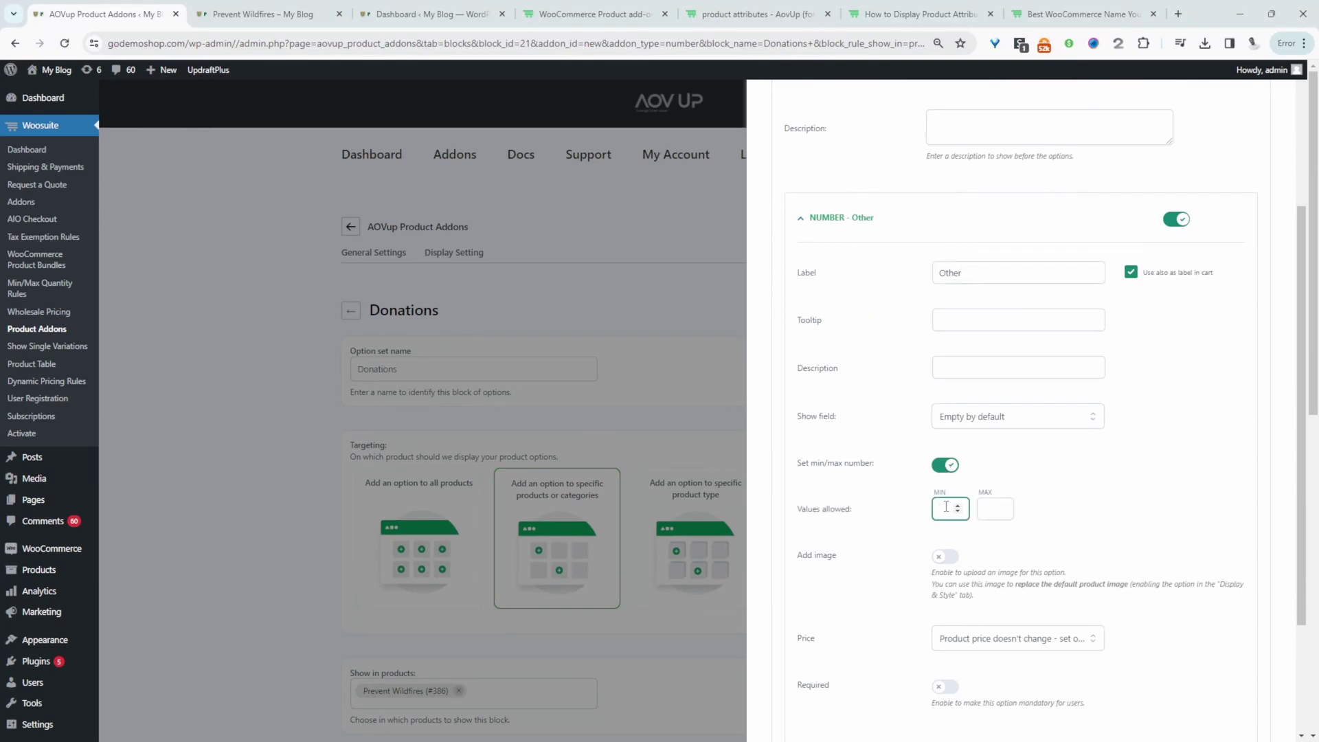
text(10)
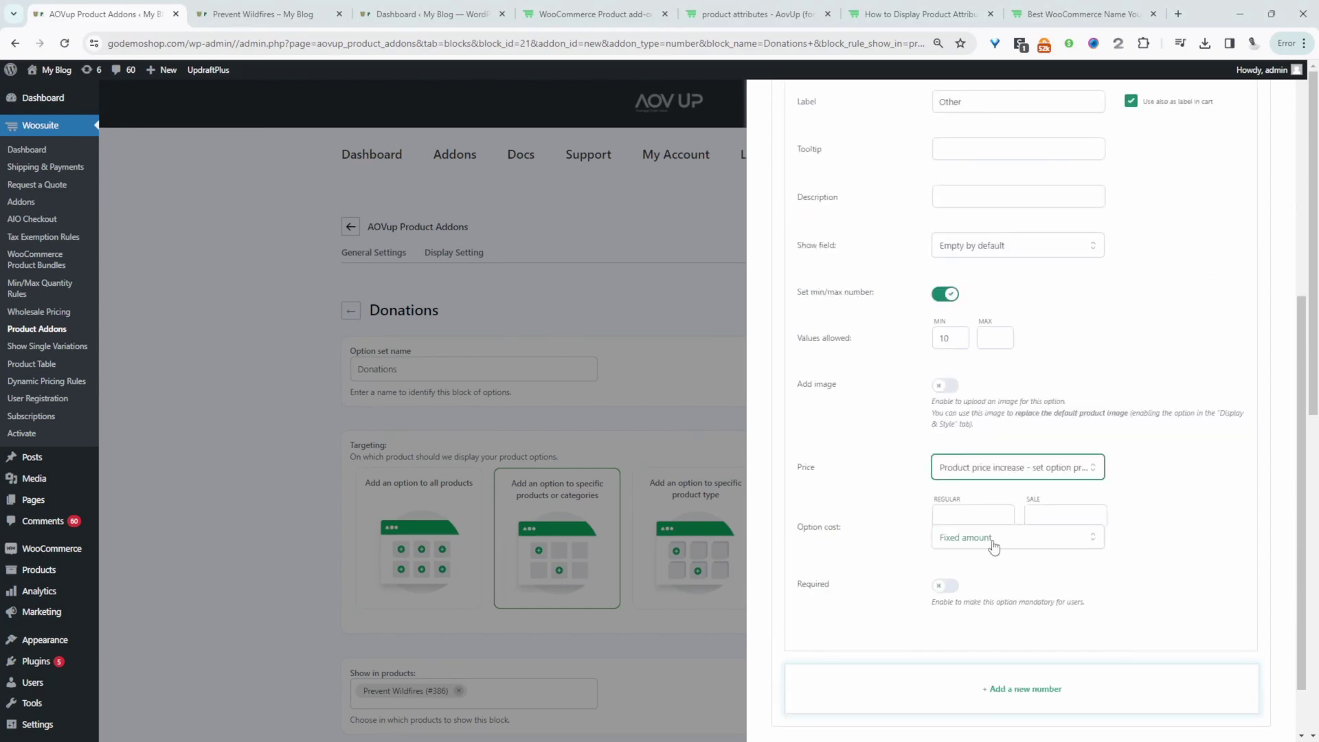
click(993, 540)
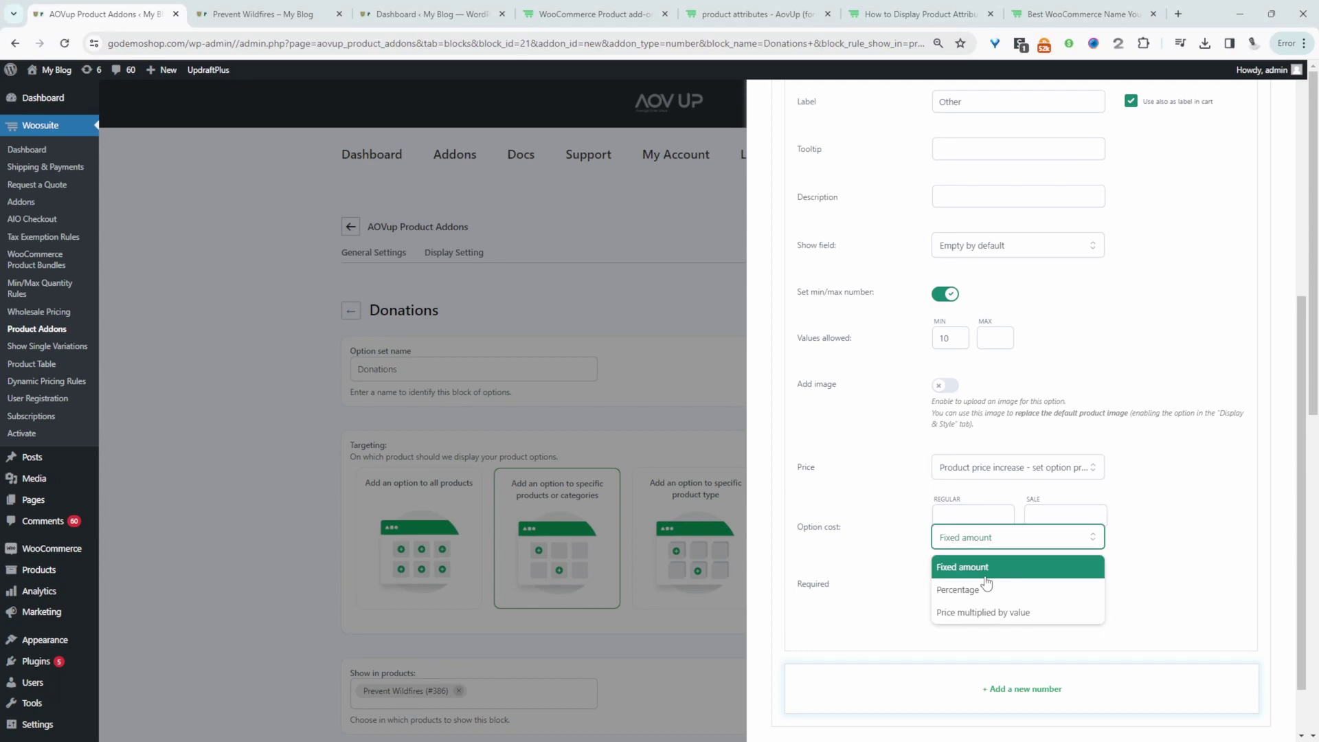
click(1009, 614)
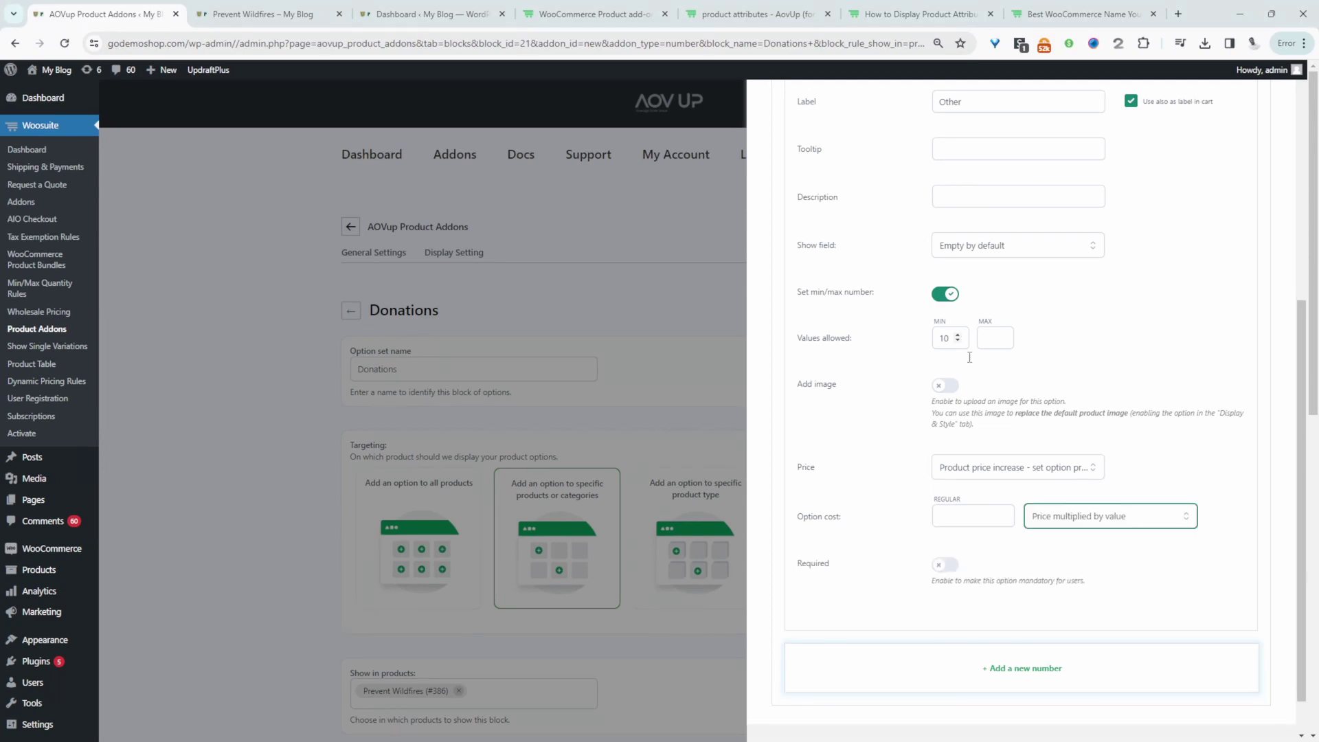
click(954, 516)
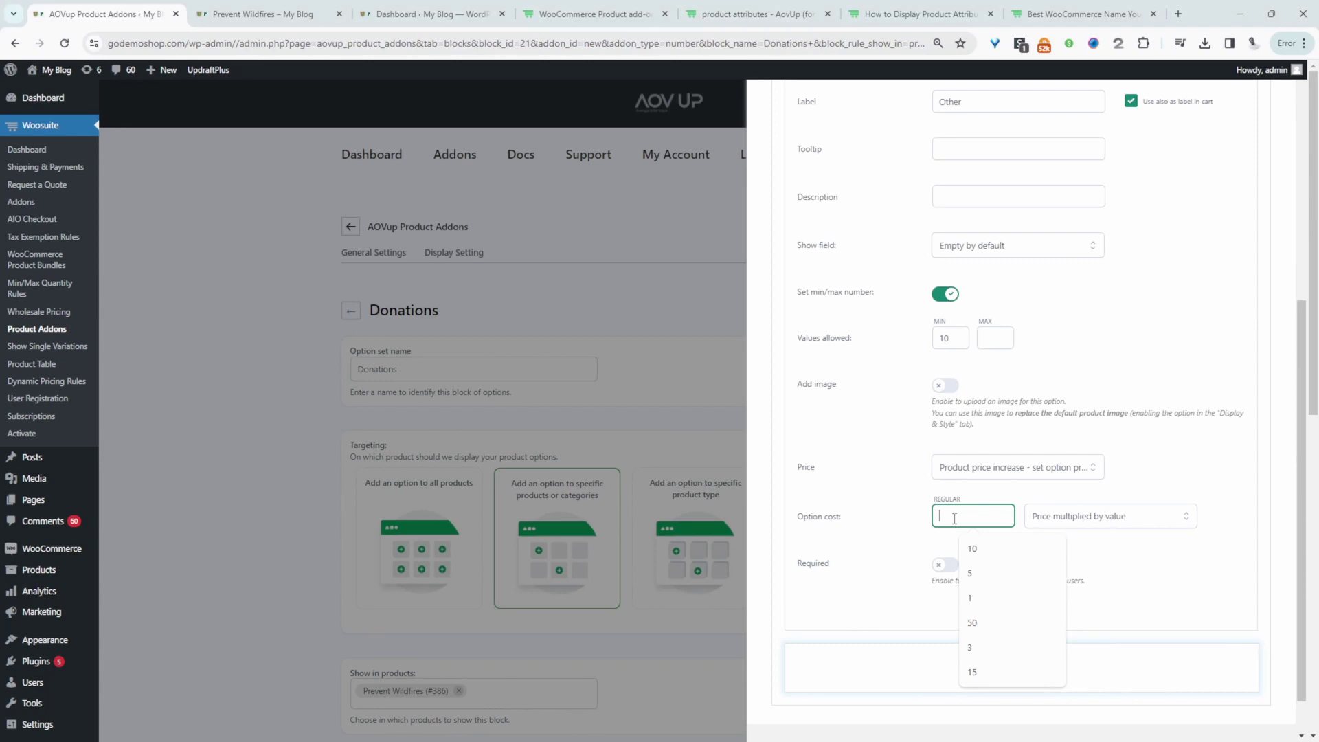
text(1)
scroll(1185, 463, up, 5)
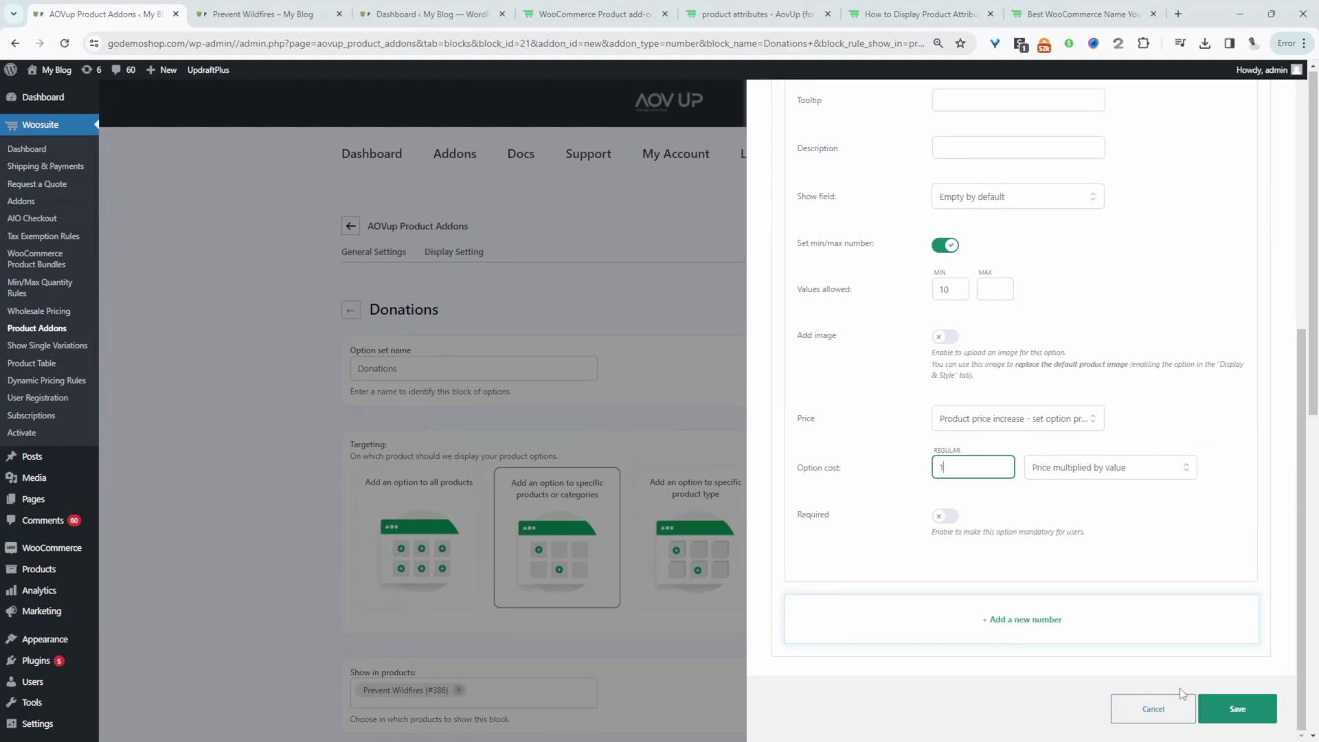
click(1234, 707)
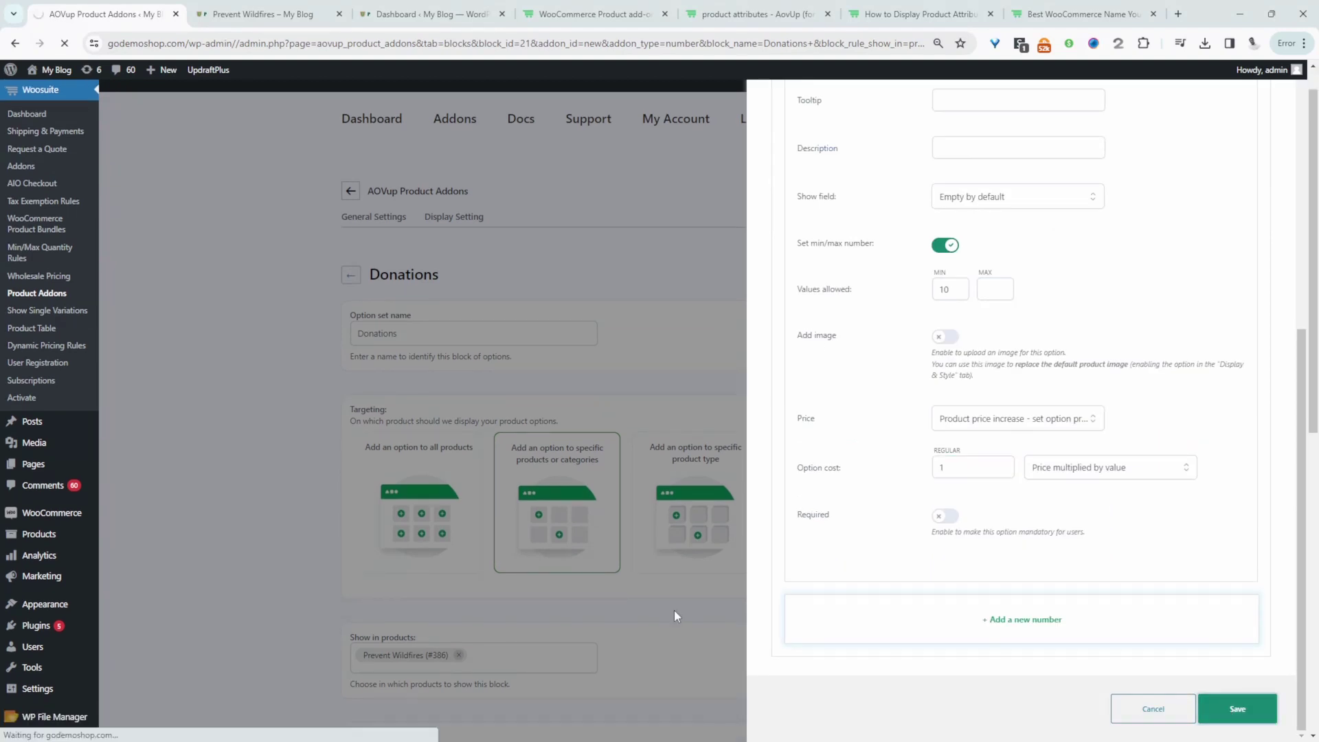
On Prevent Wildfires, try the $100 and $250 presets and enter 300 in Other
click(263, 13)
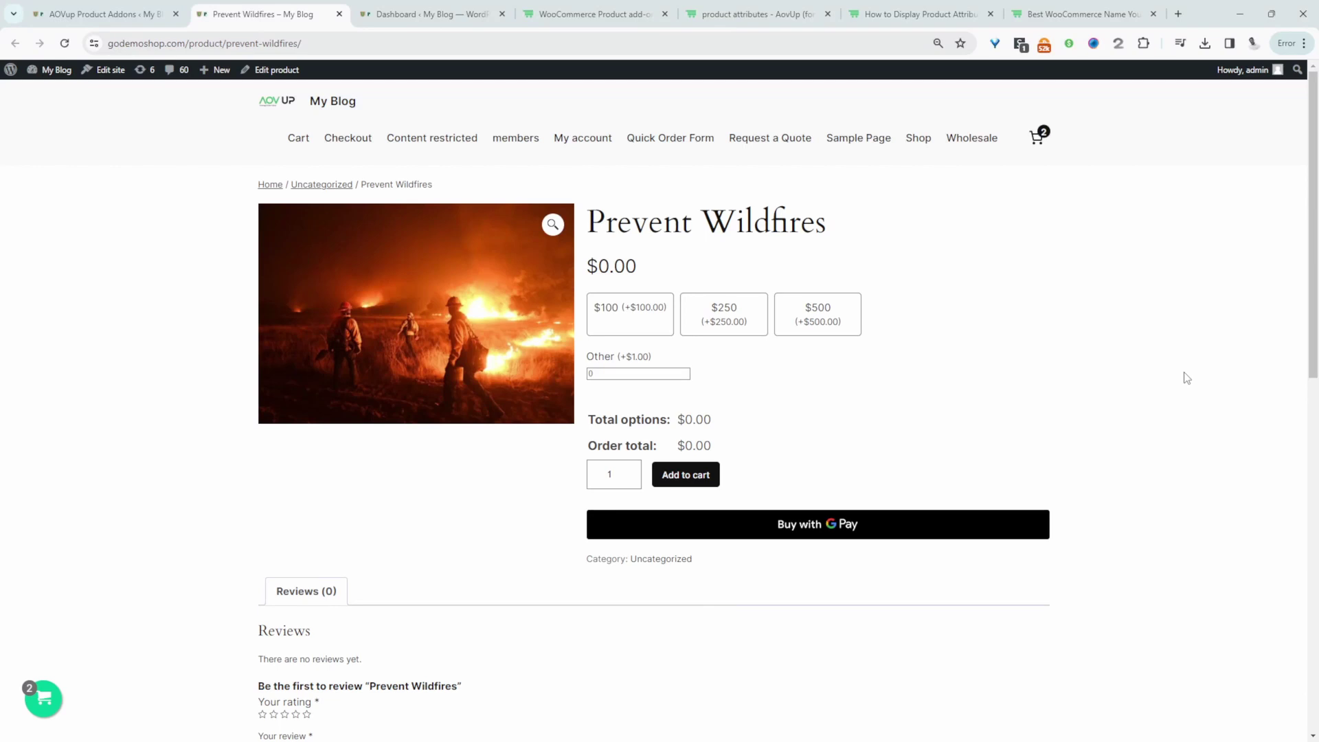
click(634, 320)
click(752, 322)
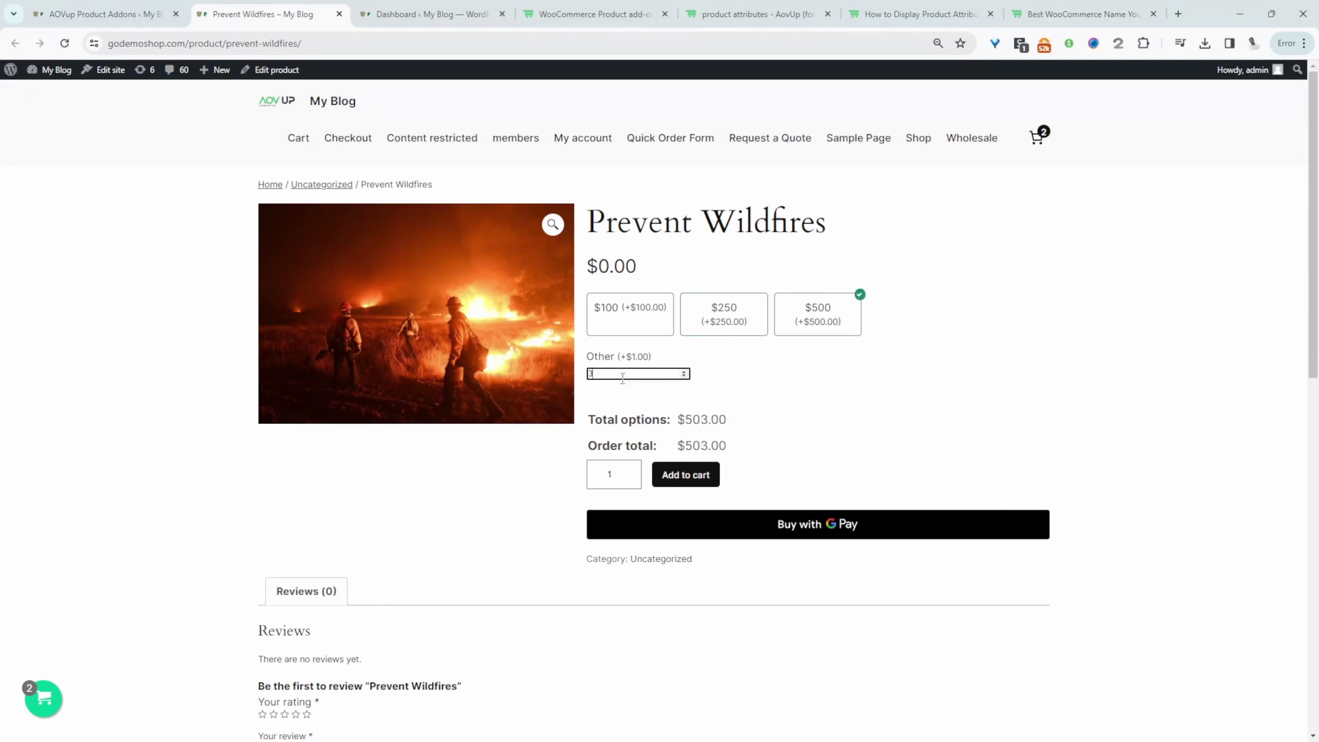
text(00)
click(753, 427)
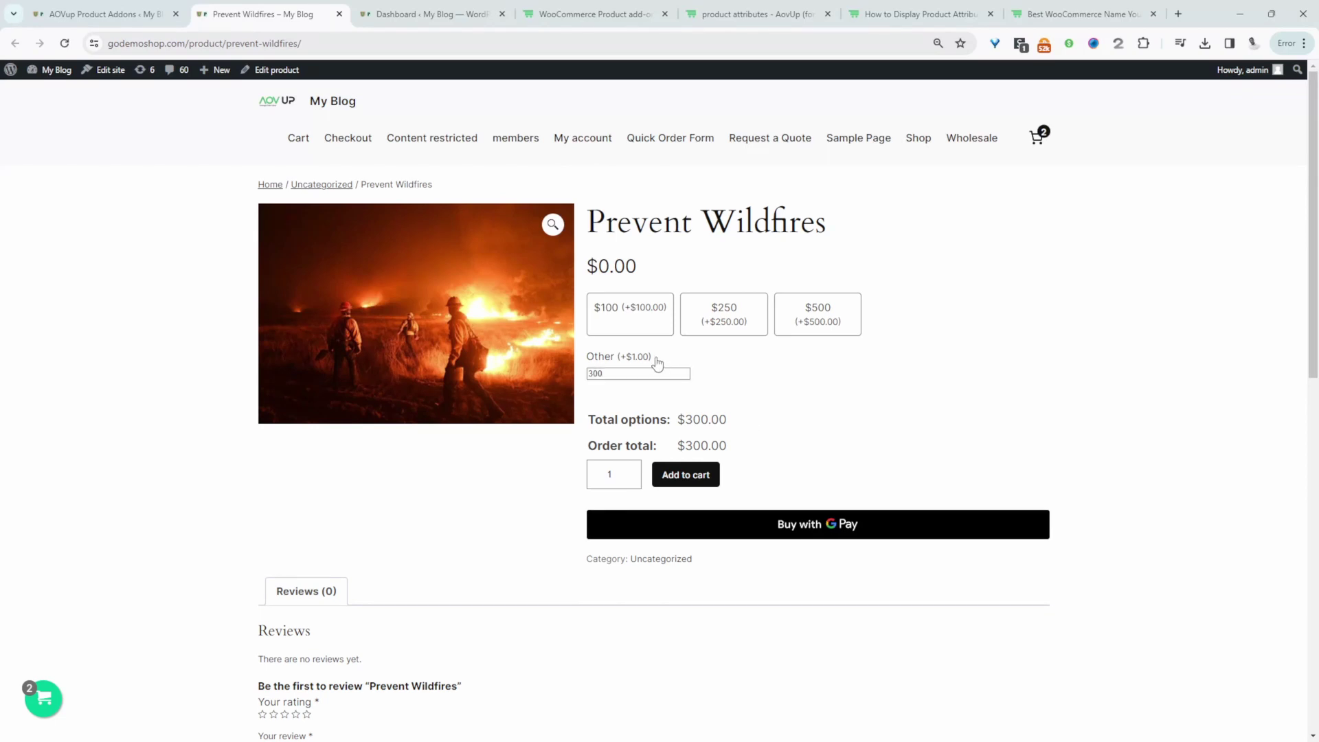
drag(651, 357, 622, 358)
Turn on Hide prices for the Custom amount option and save it
click(103, 13)
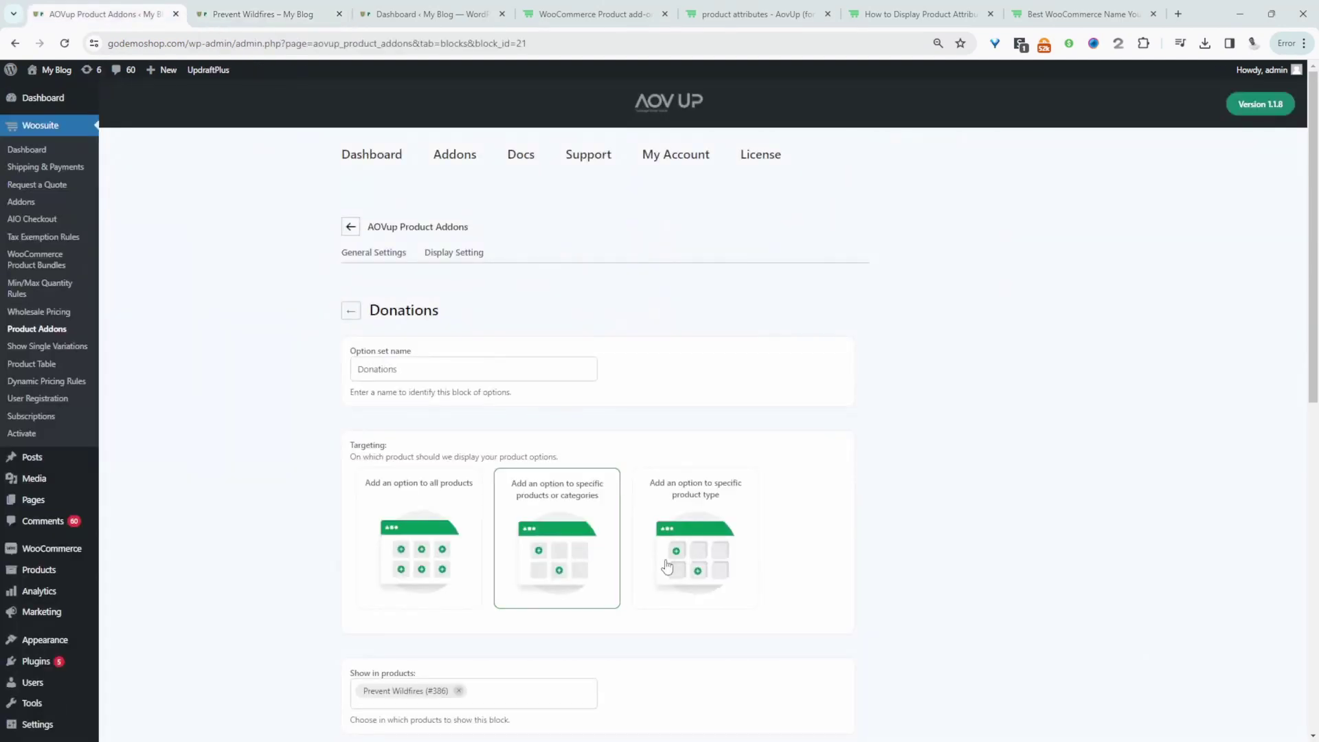
scroll(660, 412, down, 8)
click(727, 498)
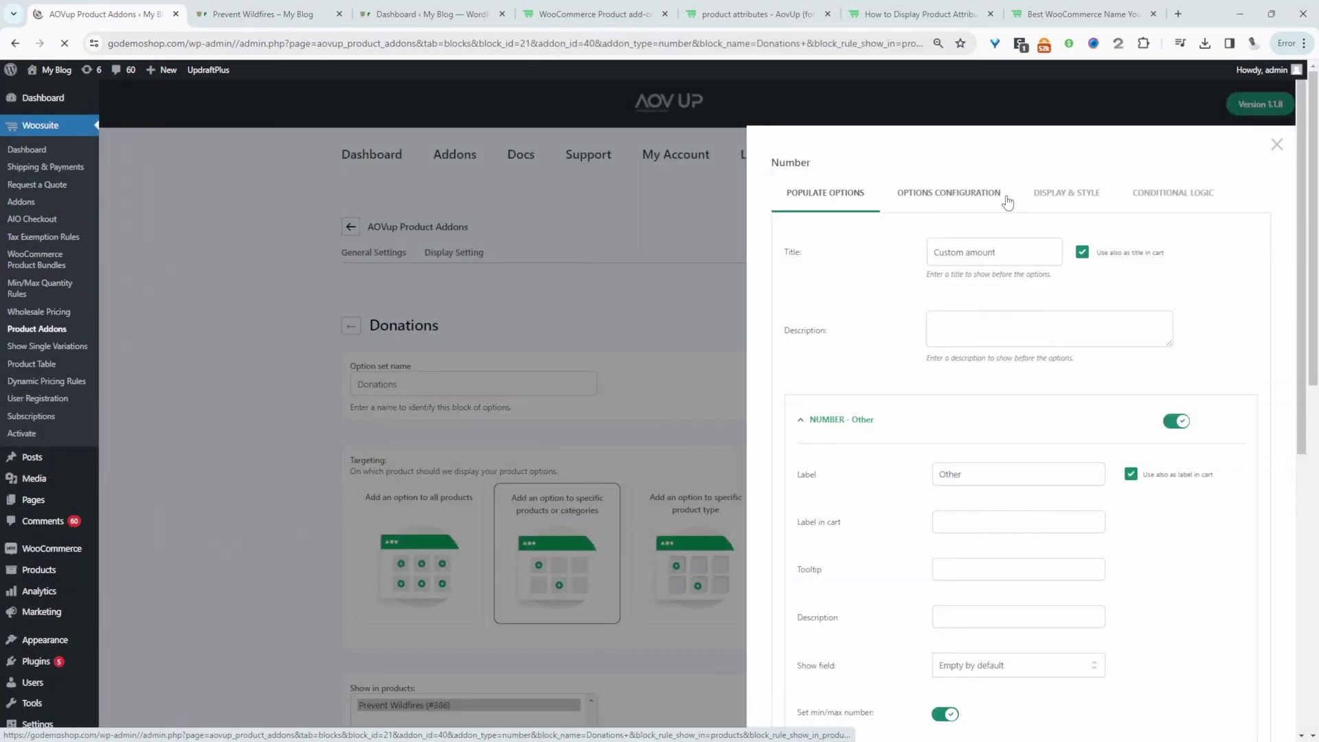
click(1066, 193)
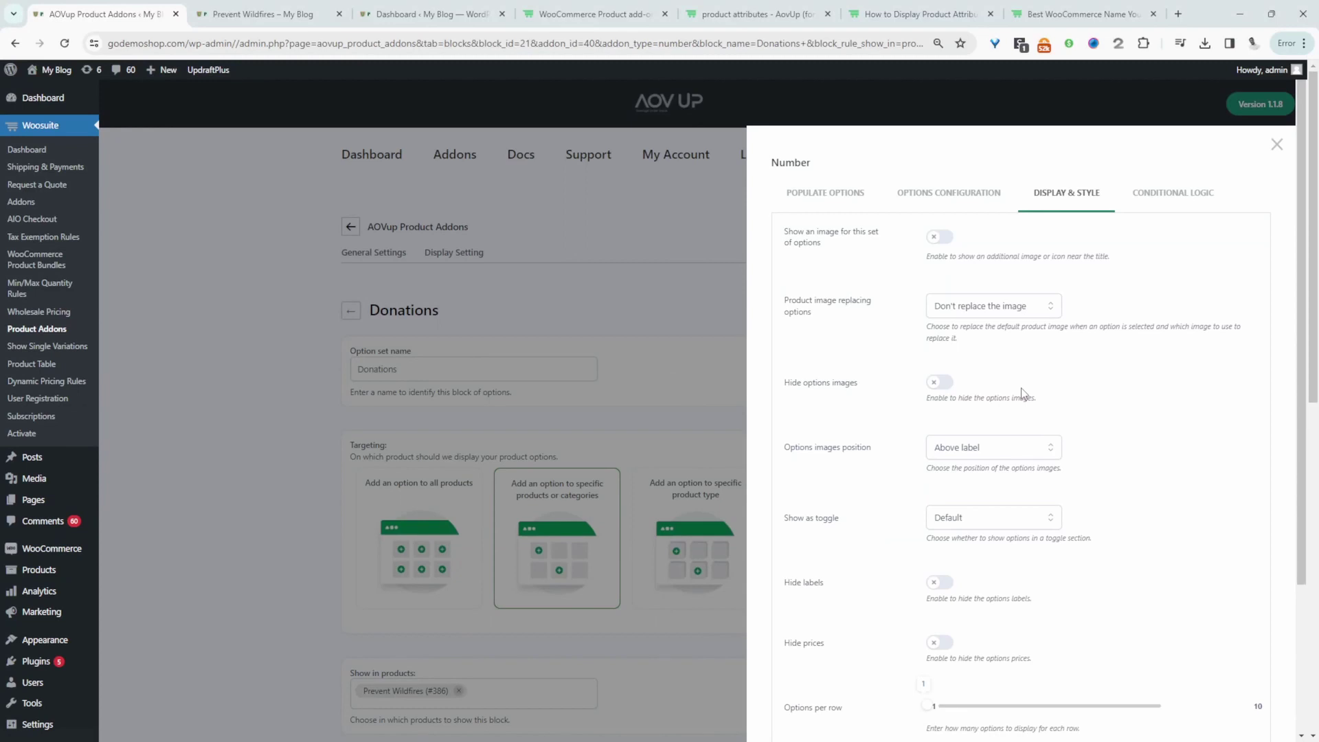
click(936, 643)
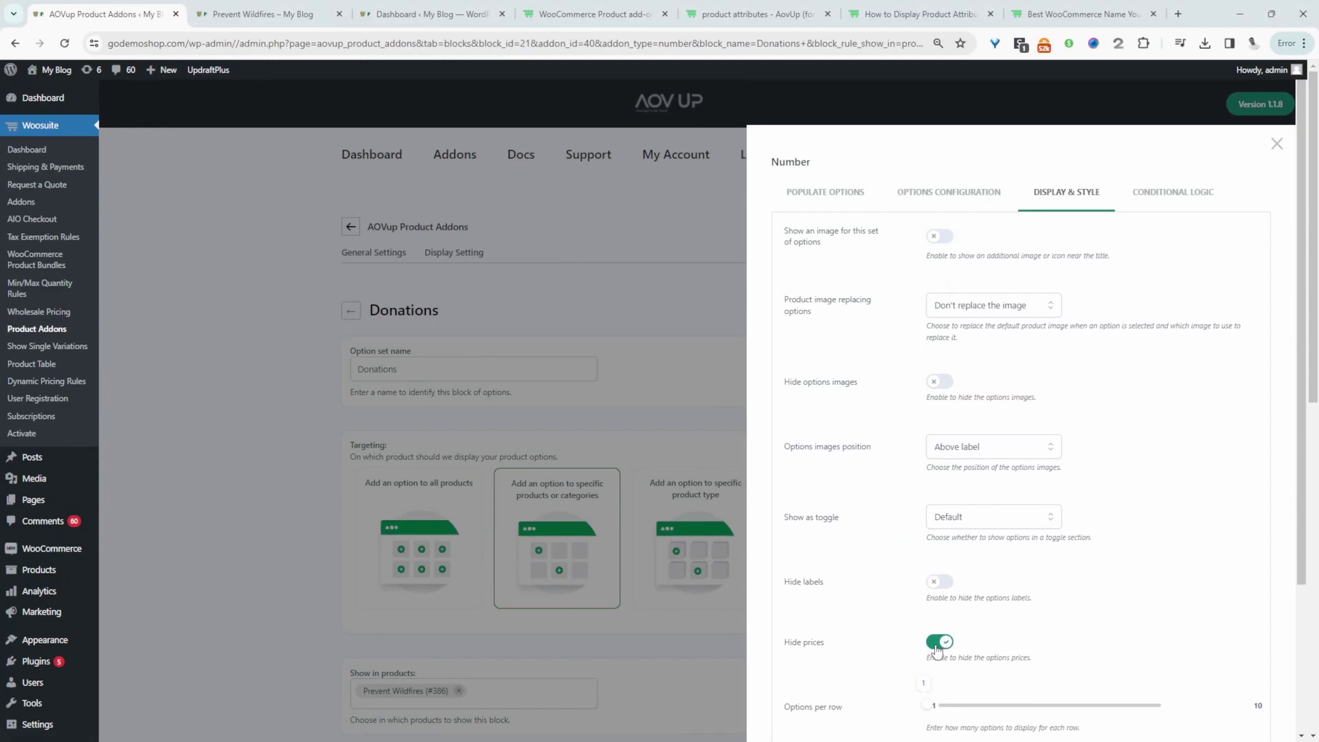
scroll(938, 651, down, 3)
click(1239, 707)
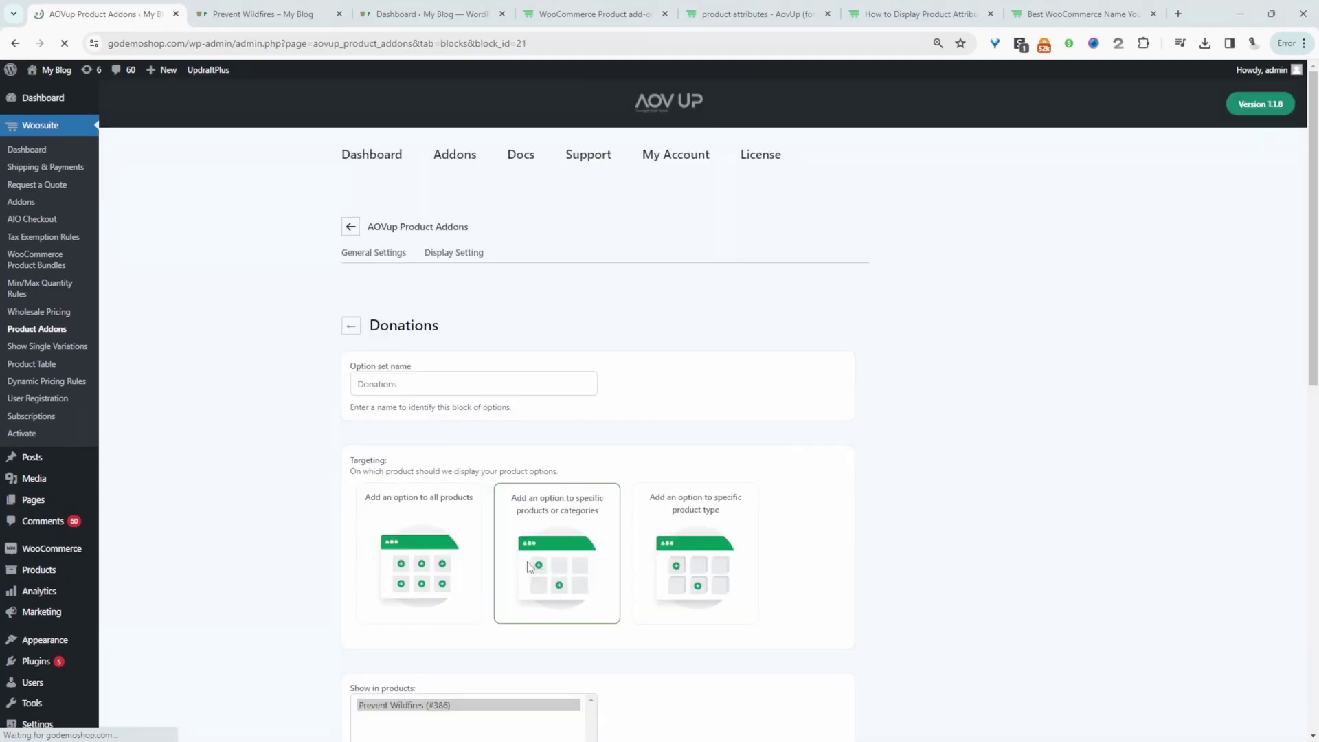
scroll(528, 565, down, 8)
scroll(568, 459, down, 1)
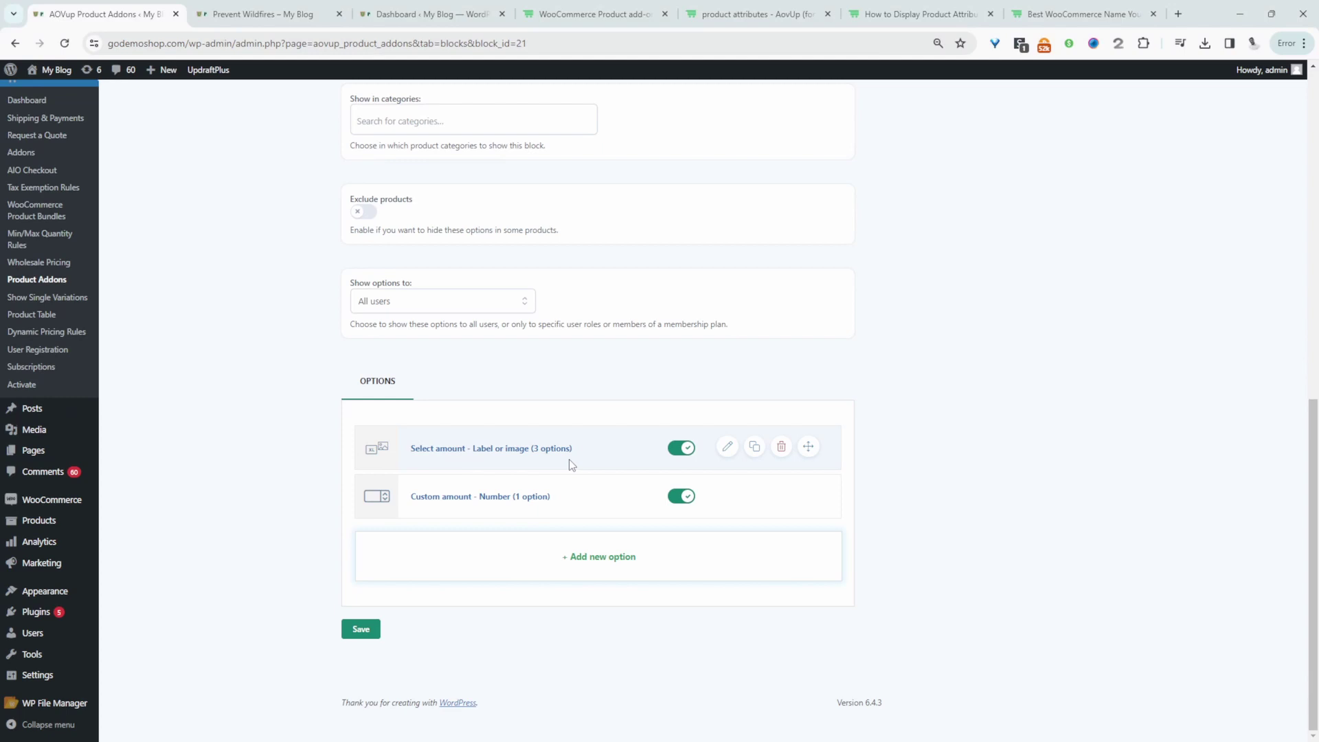
Turn on Hide prices for the Select amount option and save it
click(727, 447)
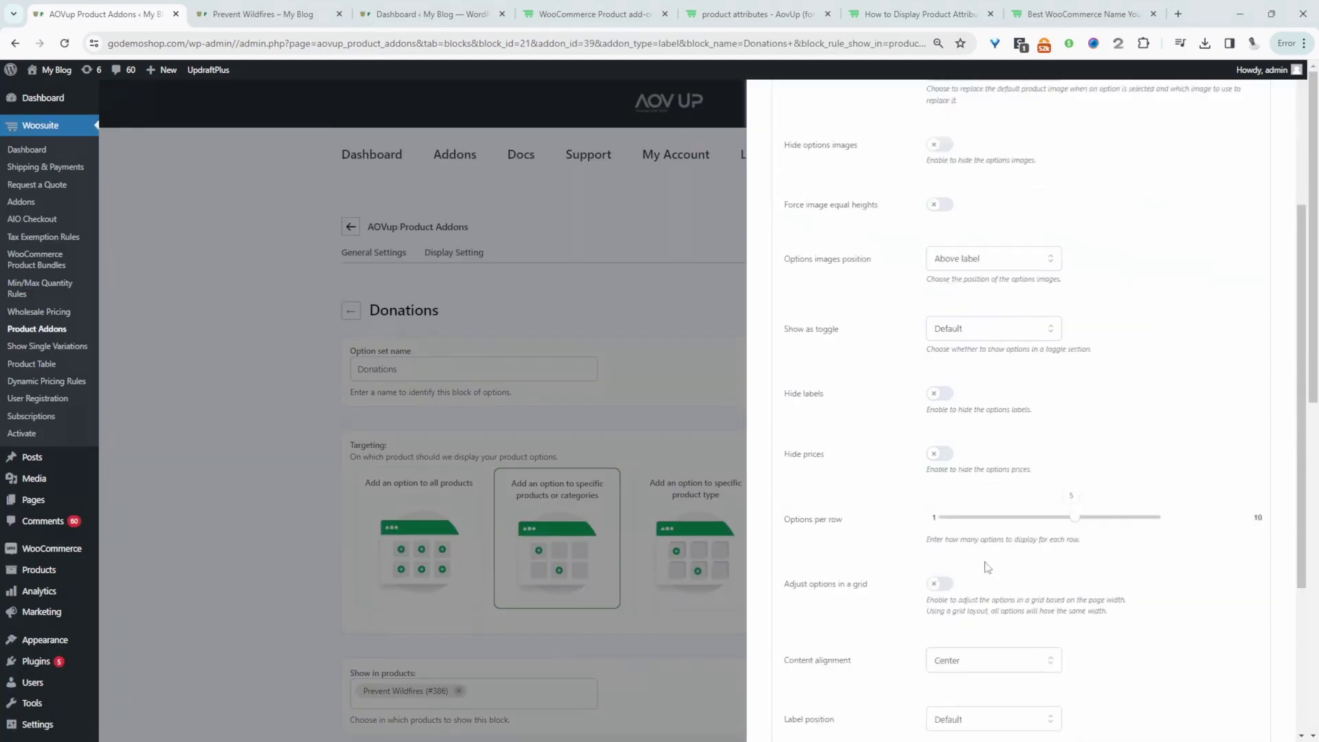
click(935, 453)
scroll(979, 463, down, 5)
click(1237, 709)
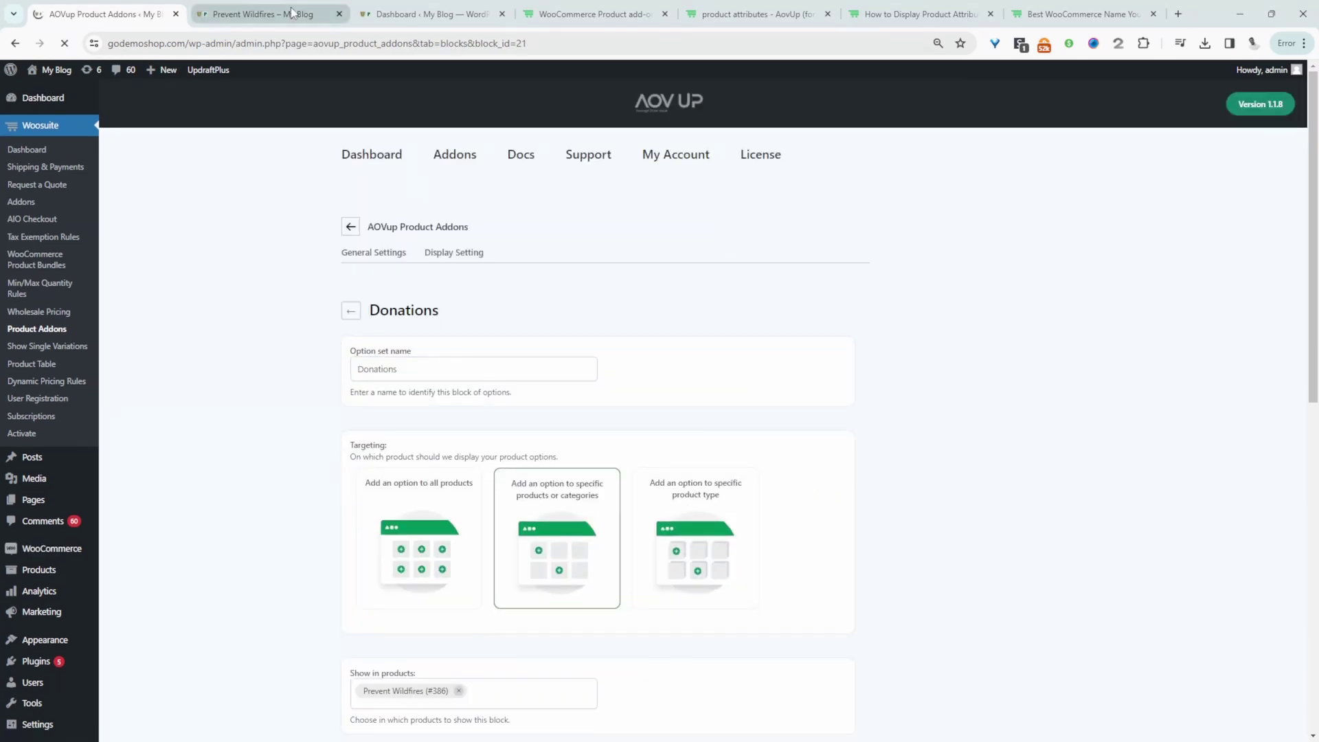
Reload the Prevent Wildfires page, add a $250 donation to the cart, and go to checkout
click(263, 13)
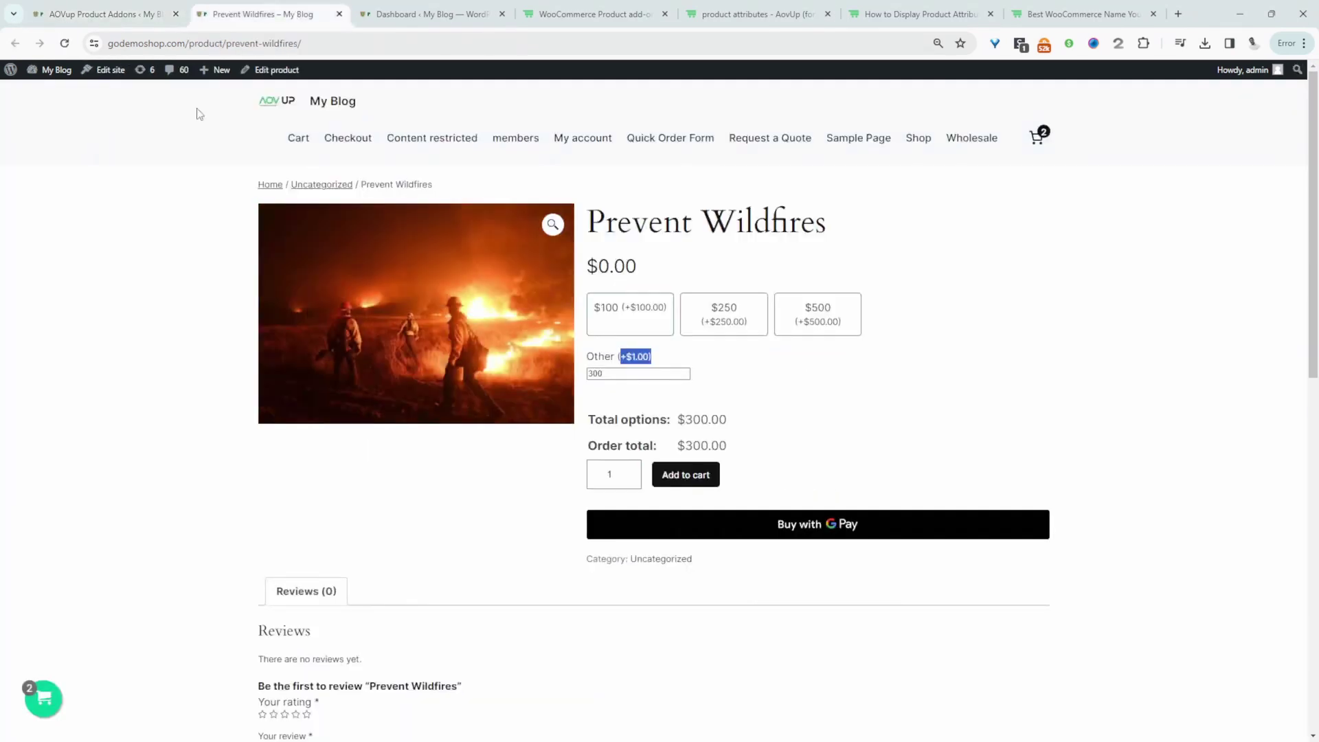
key(F5)
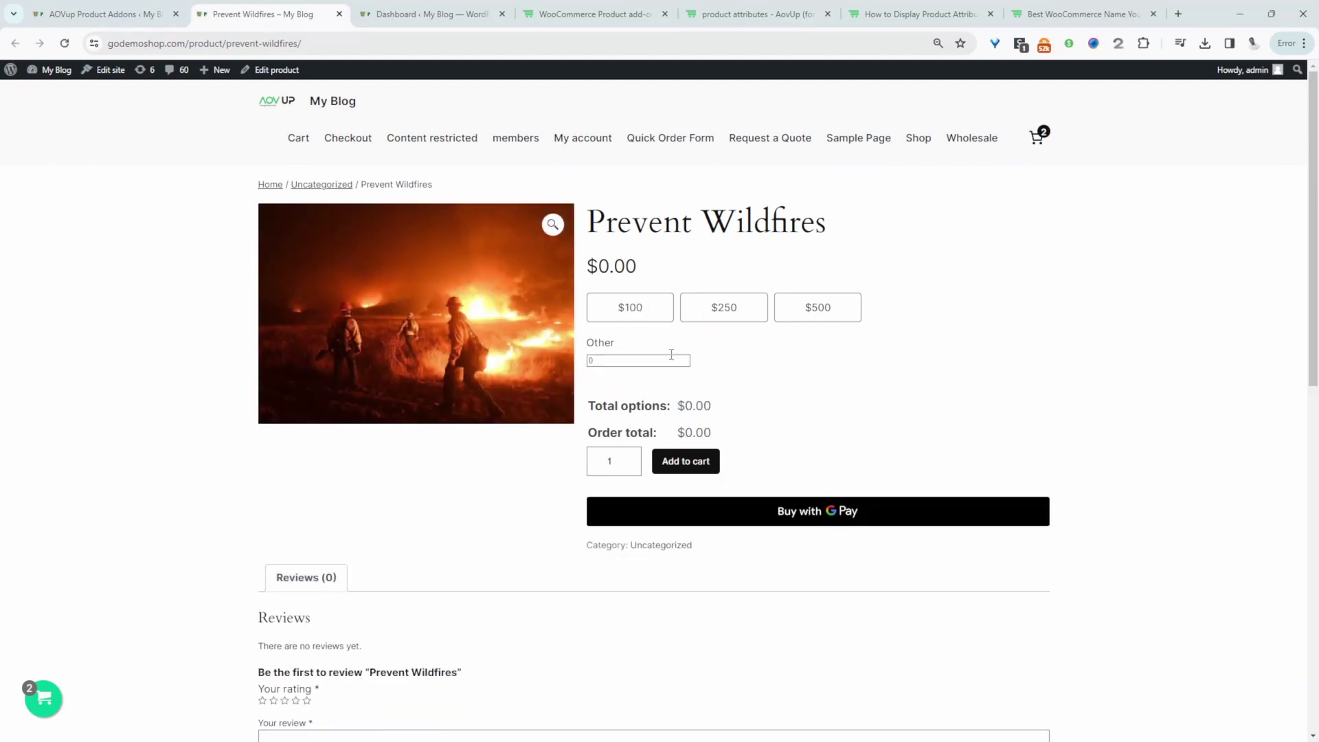
click(723, 307)
click(685, 460)
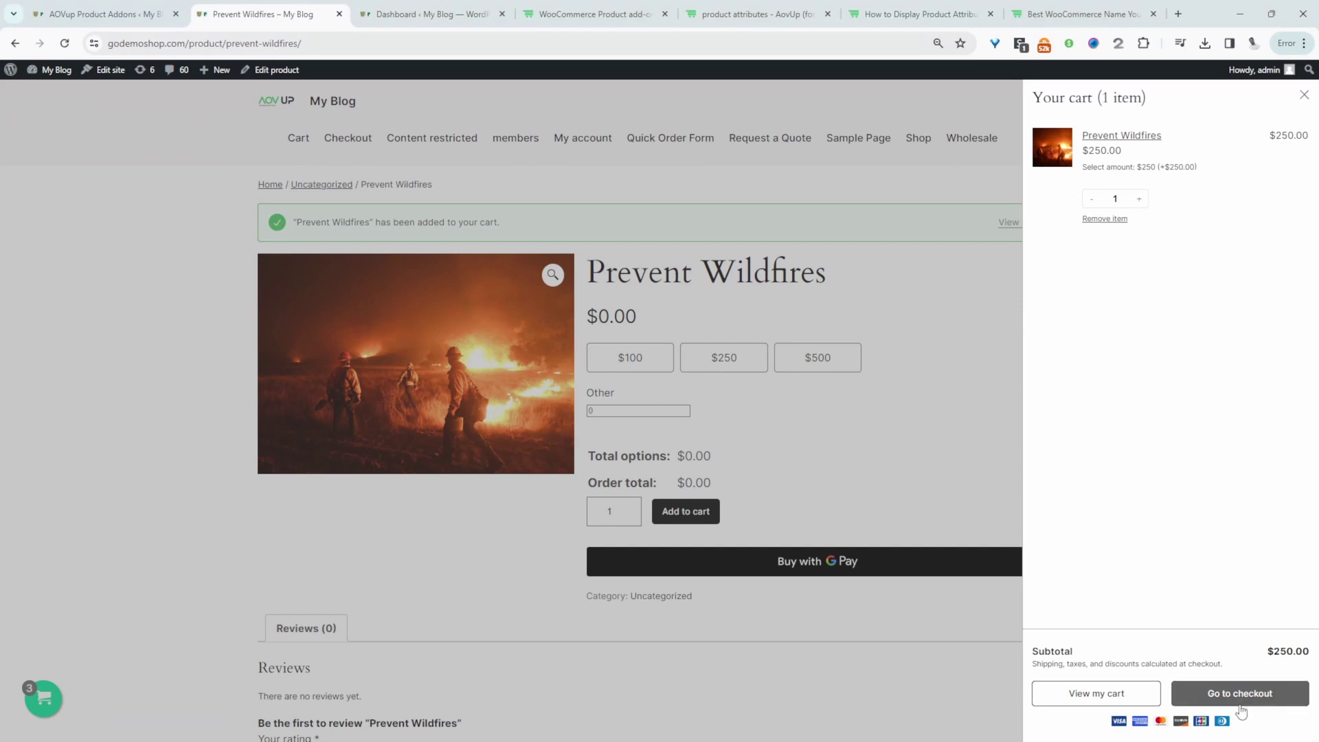
click(1240, 693)
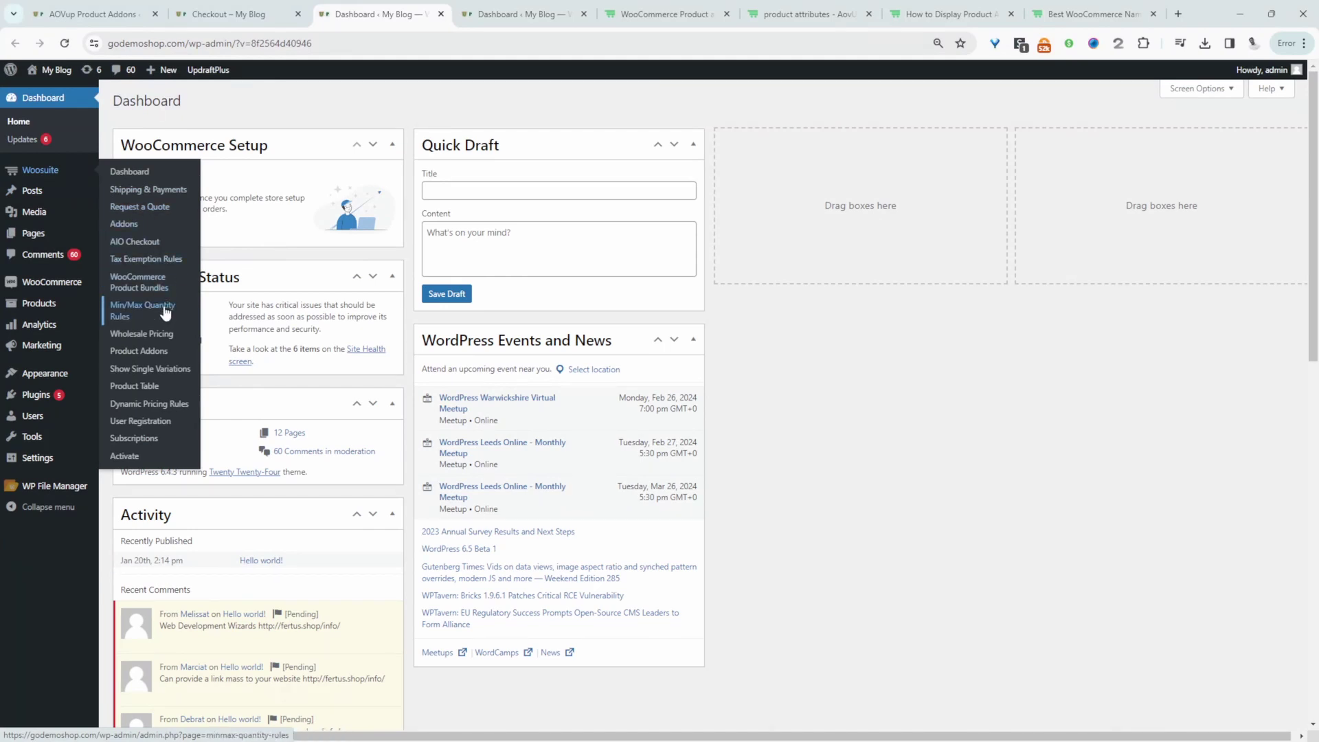
Start a new AIO Checkout from the Multiple Columns Modern template
click(135, 242)
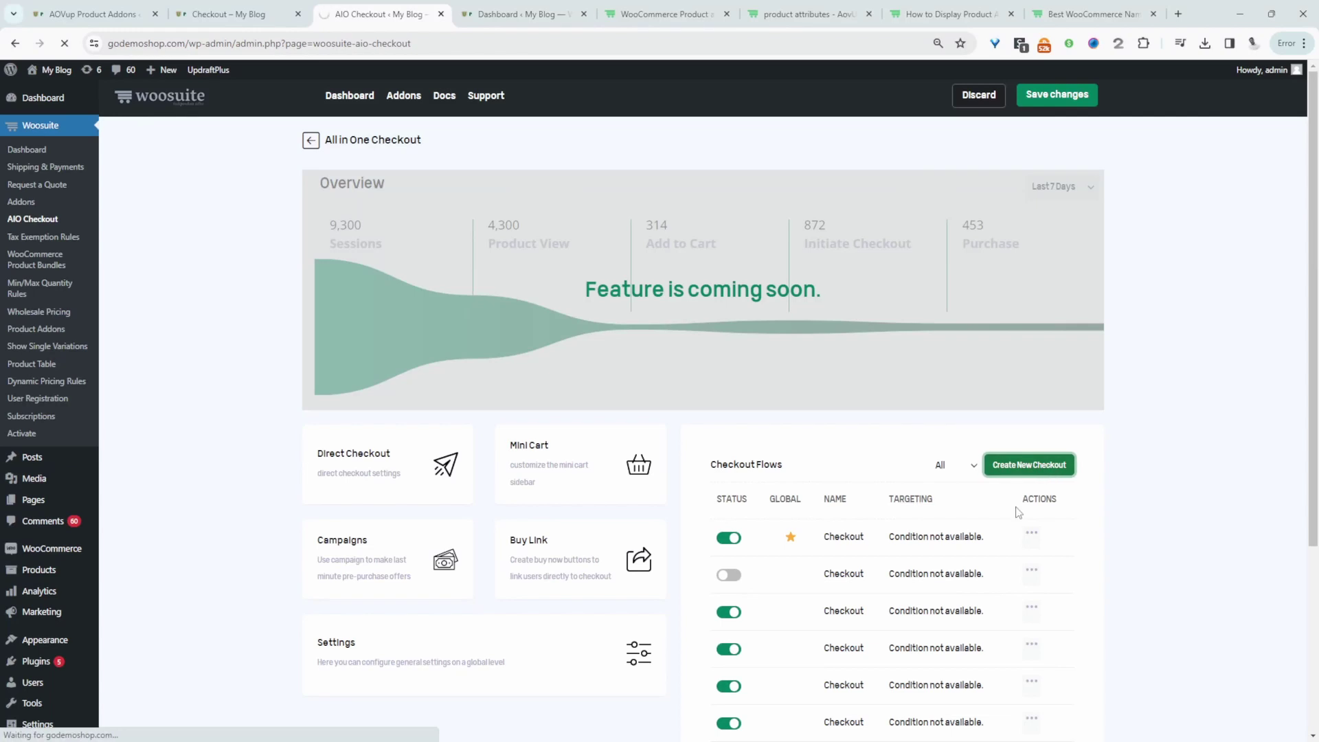
click(1029, 465)
scroll(732, 330, down, 2)
click(732, 330)
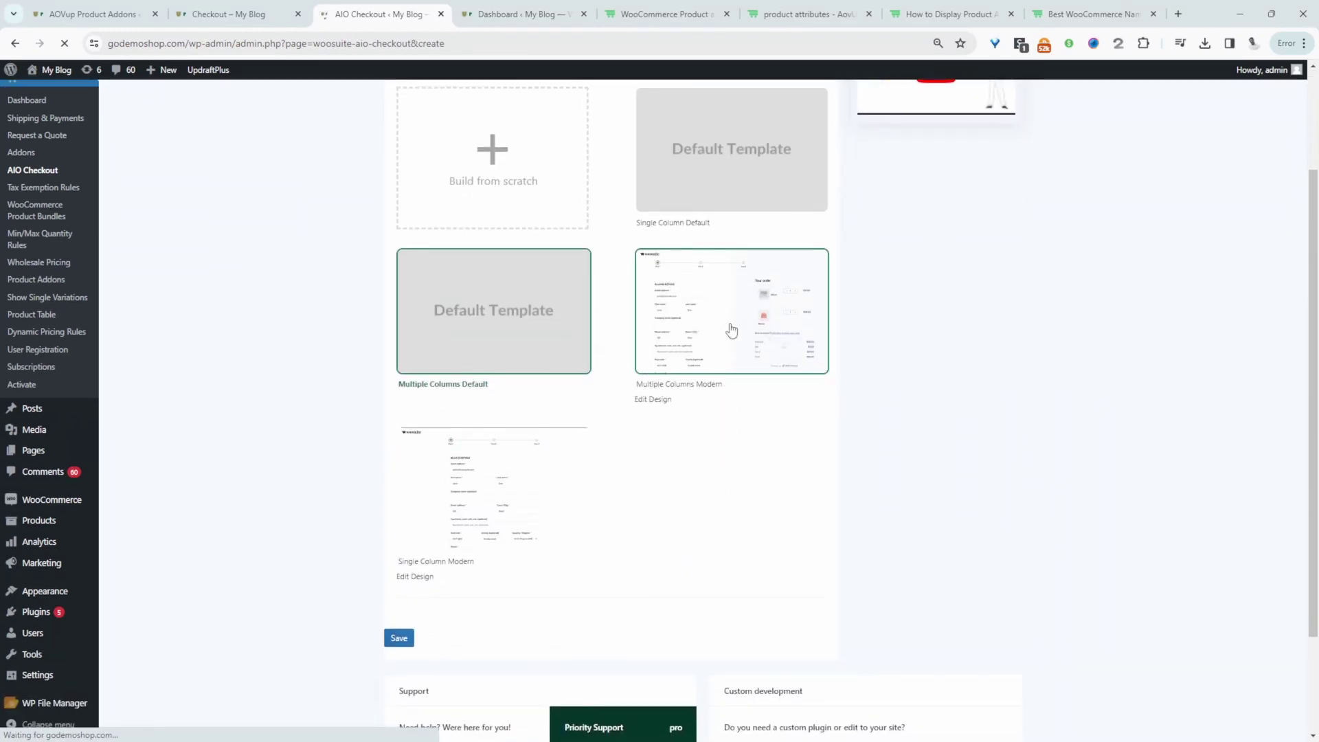
Drag two Text fields from the Fields palette into Billing Details, below the name fields
click(575, 178)
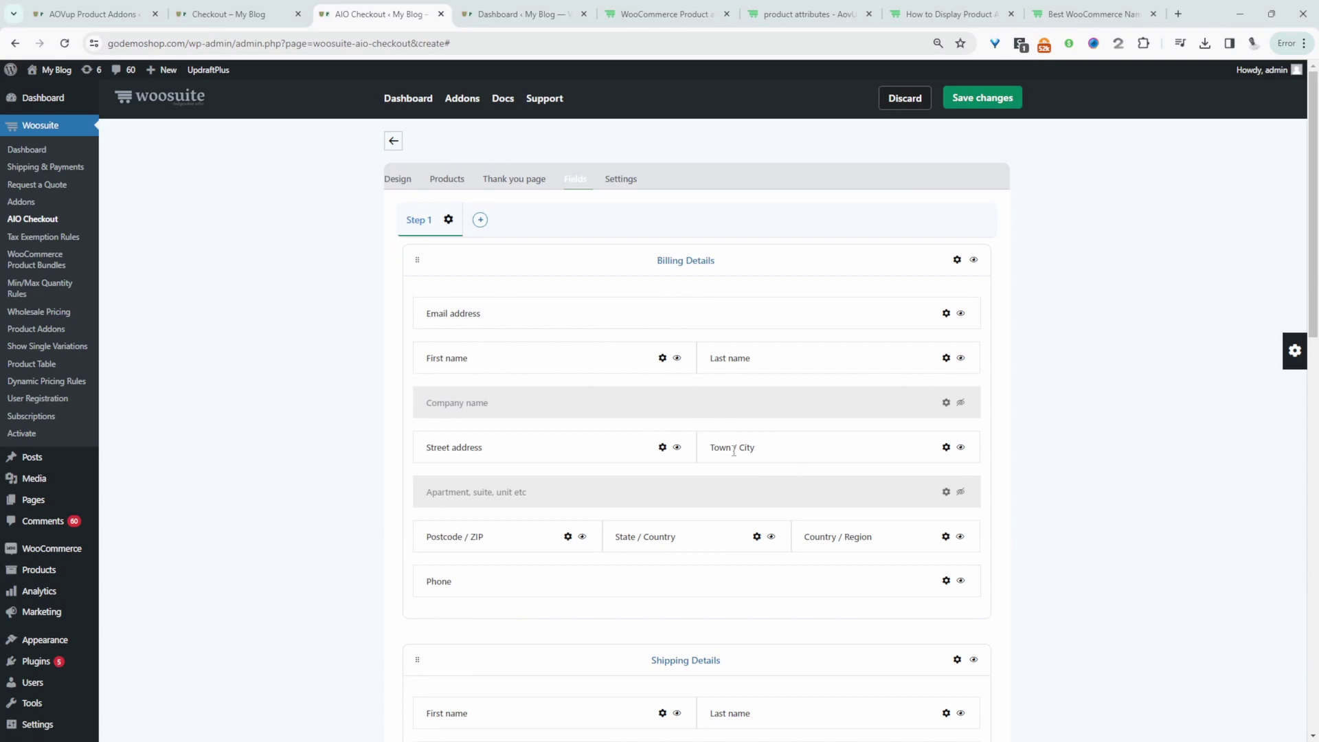
click(1294, 350)
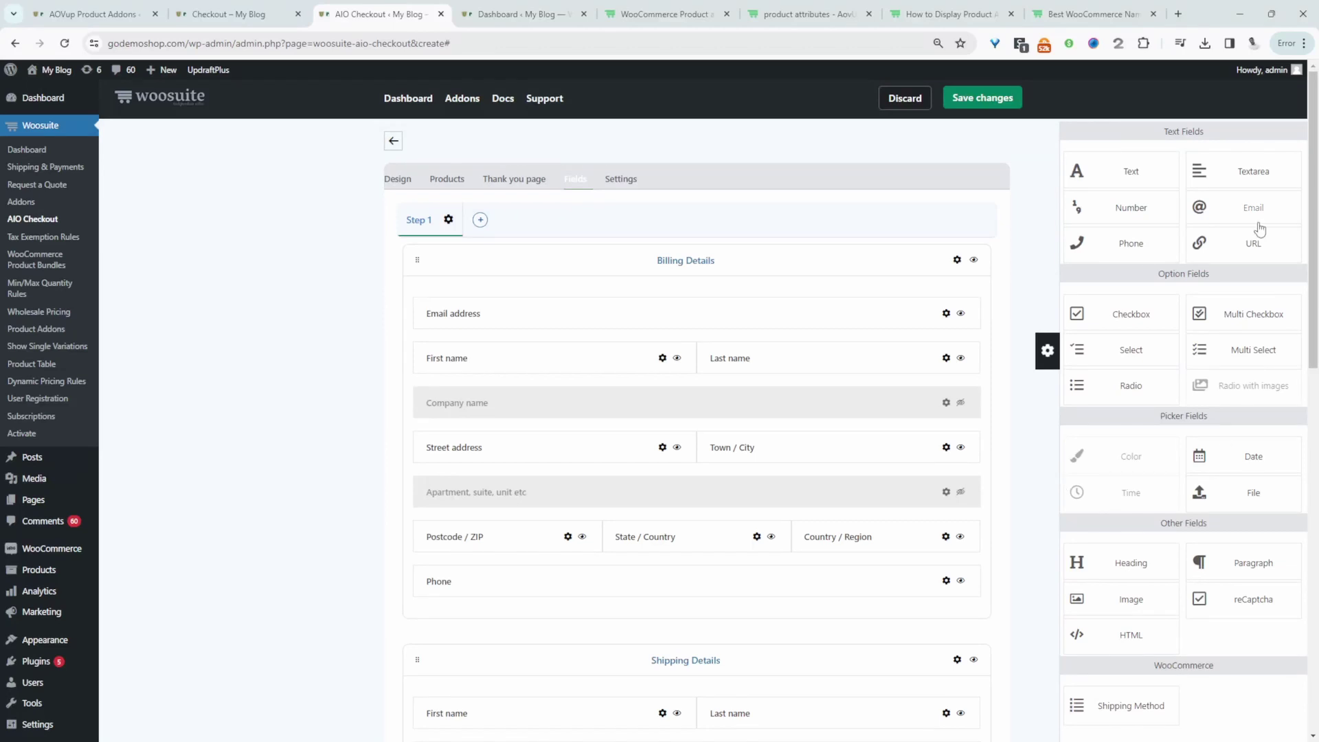
drag(1131, 176, 604, 432)
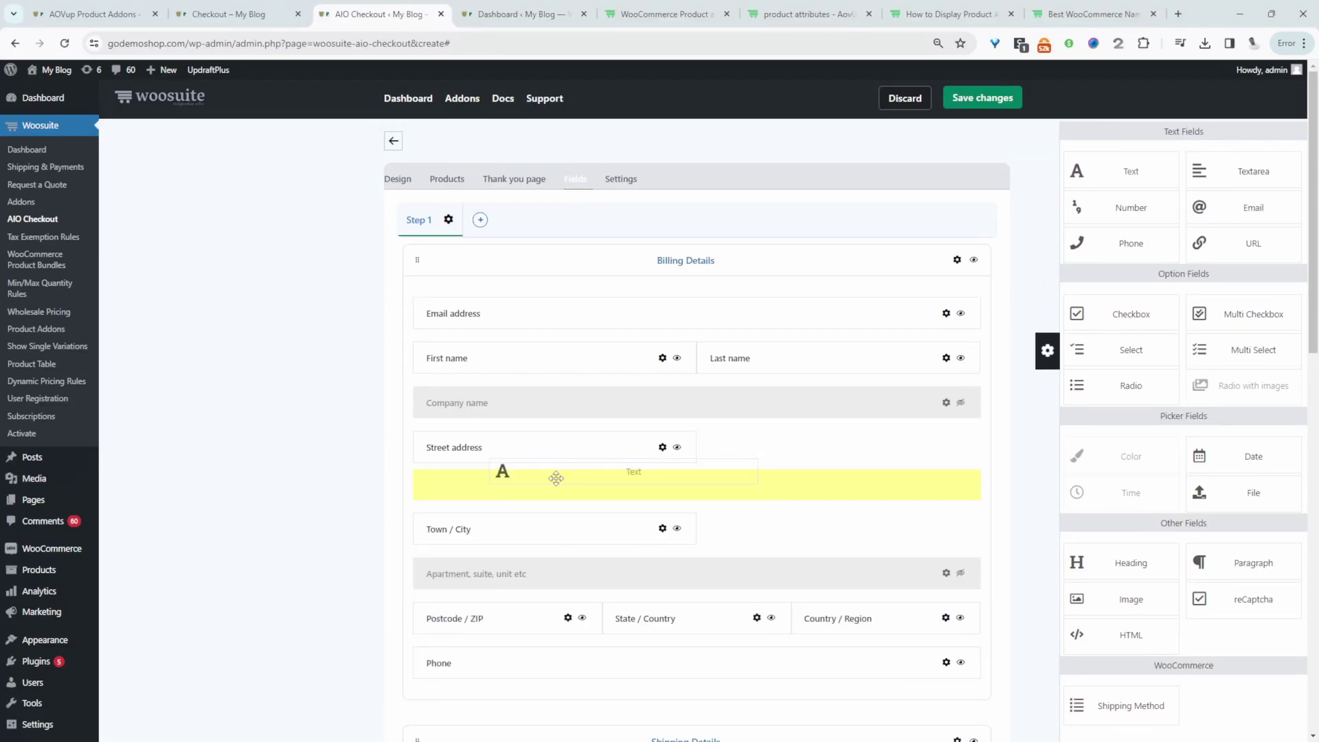
drag(604, 431, 633, 389)
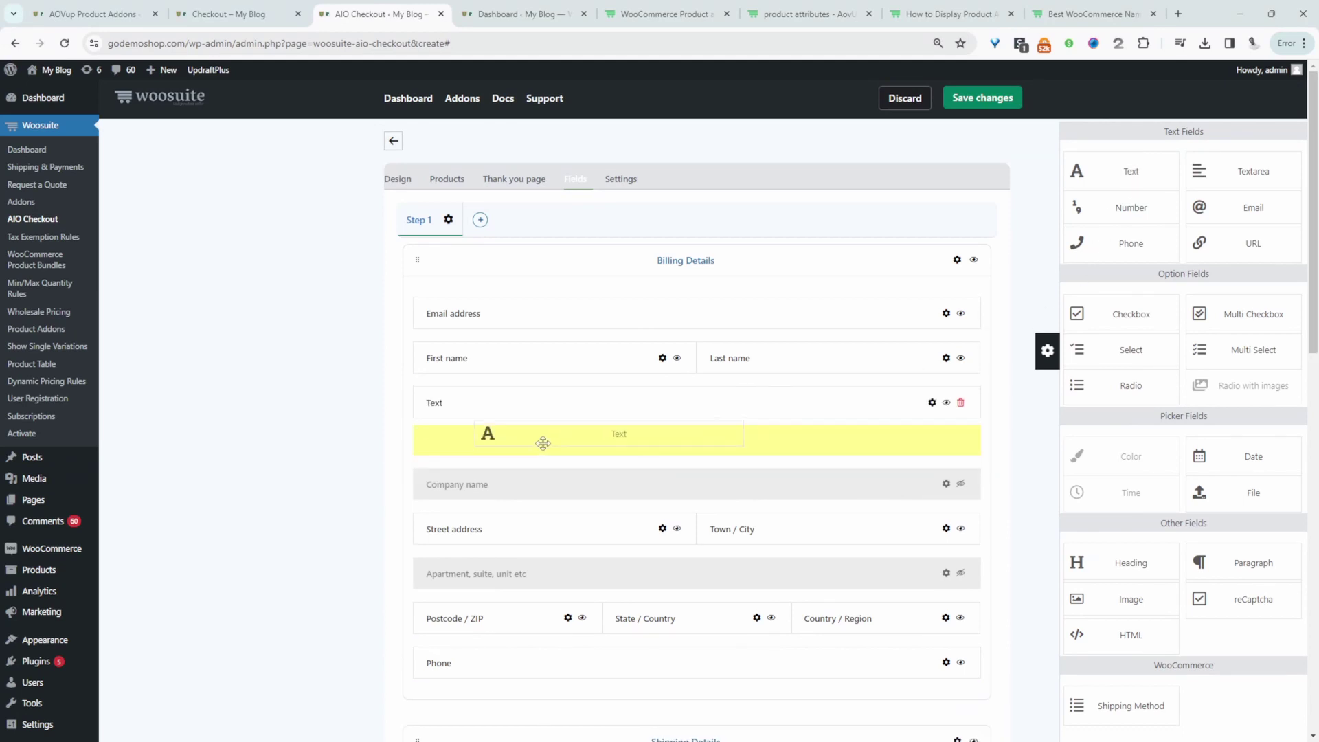
drag(1132, 175, 544, 454)
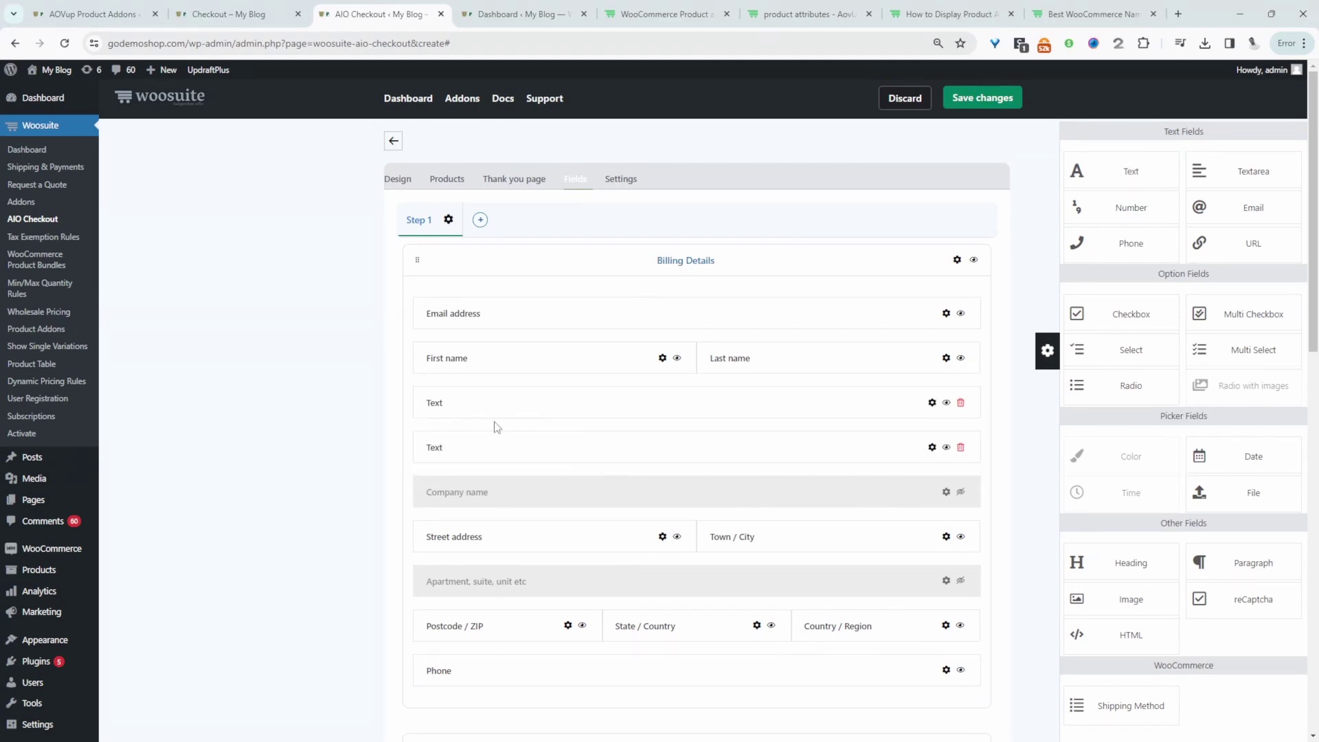
Label the first new Text field Employer and mark it required
click(933, 402)
click(1141, 302)
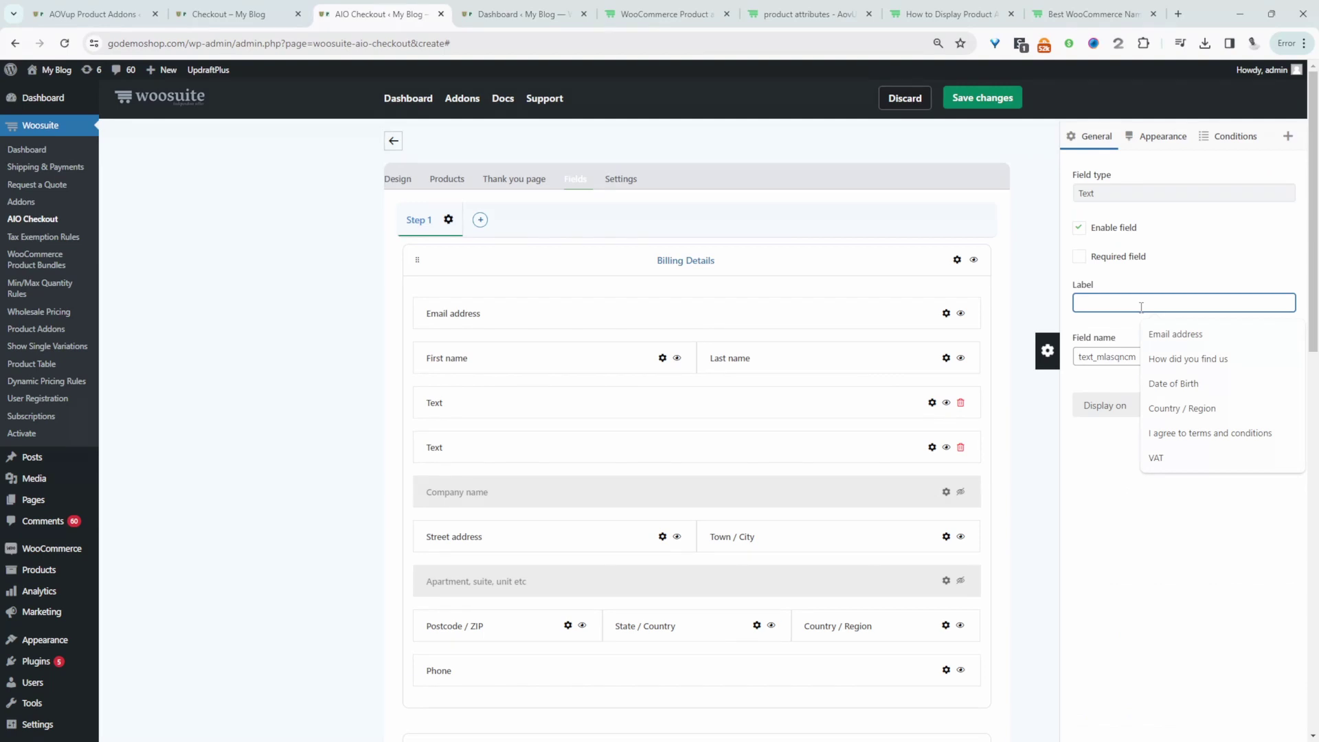
text(Employer)
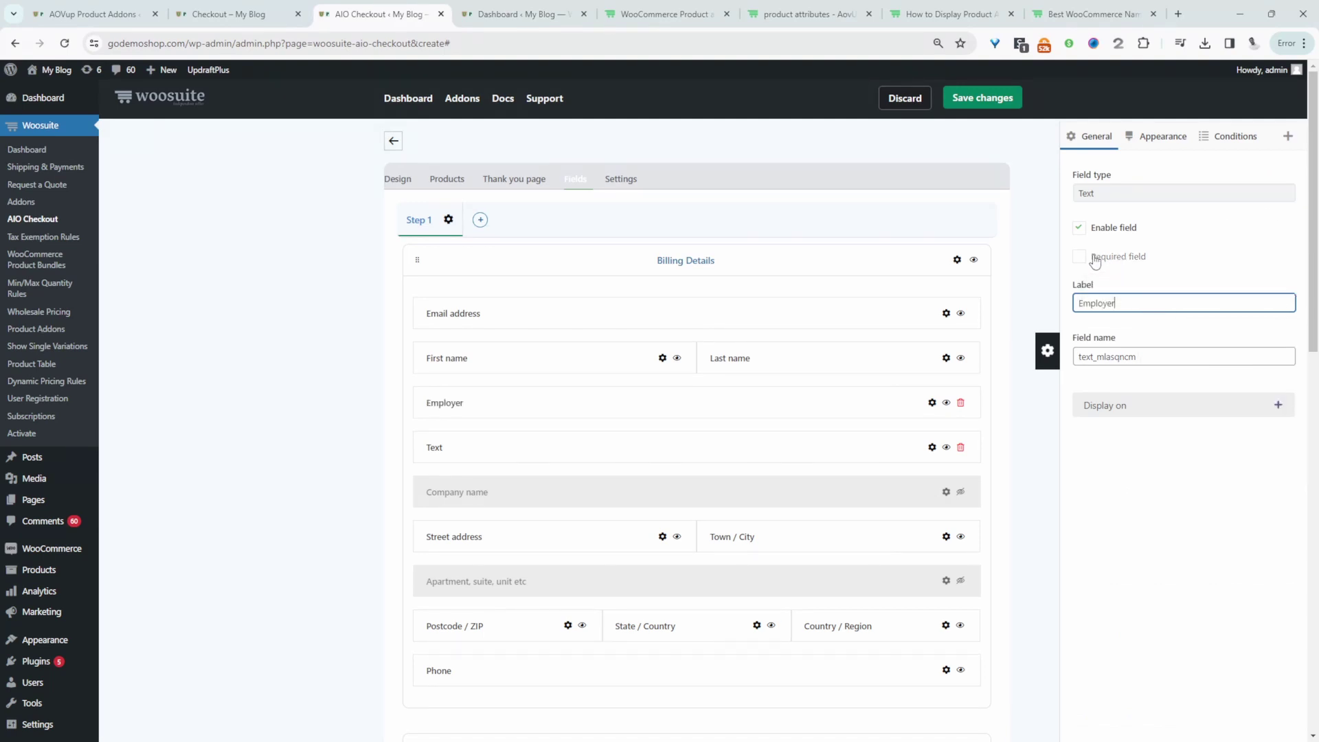
click(1079, 256)
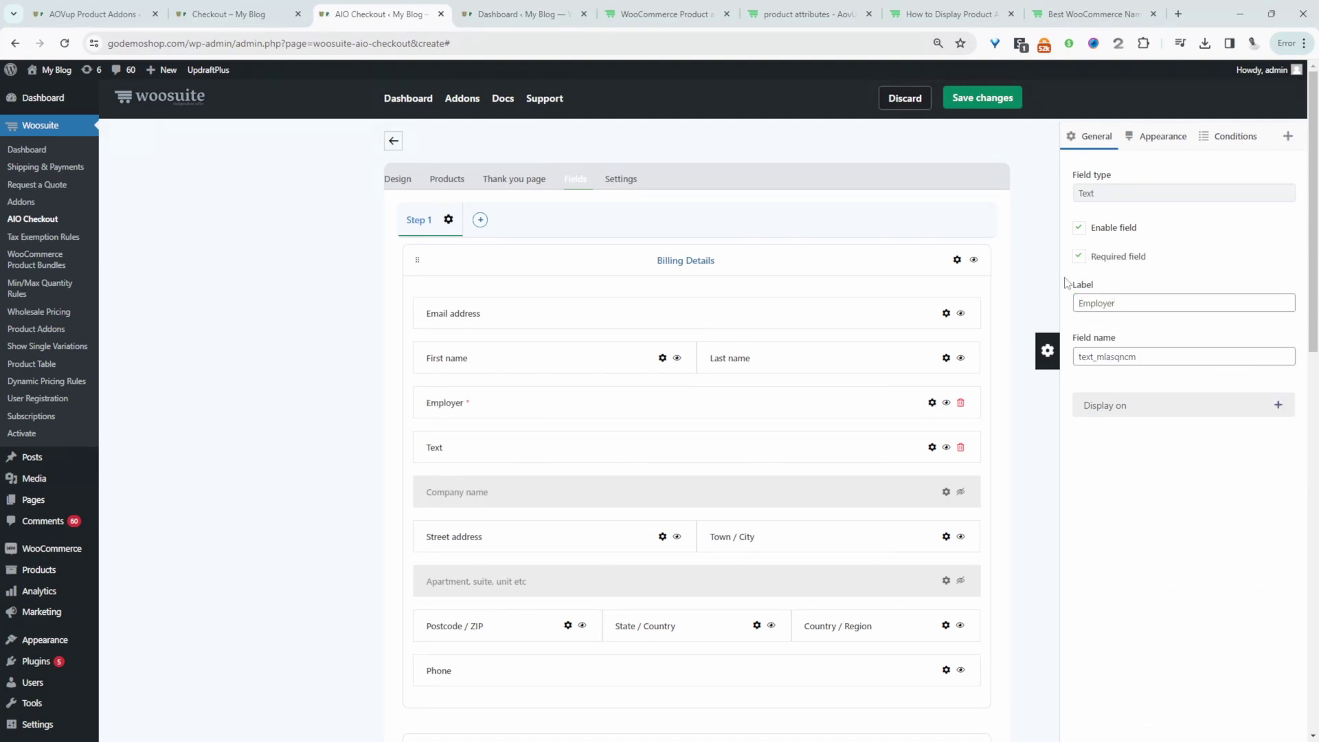
Label the second new Text field Occupation and mark it required
click(933, 447)
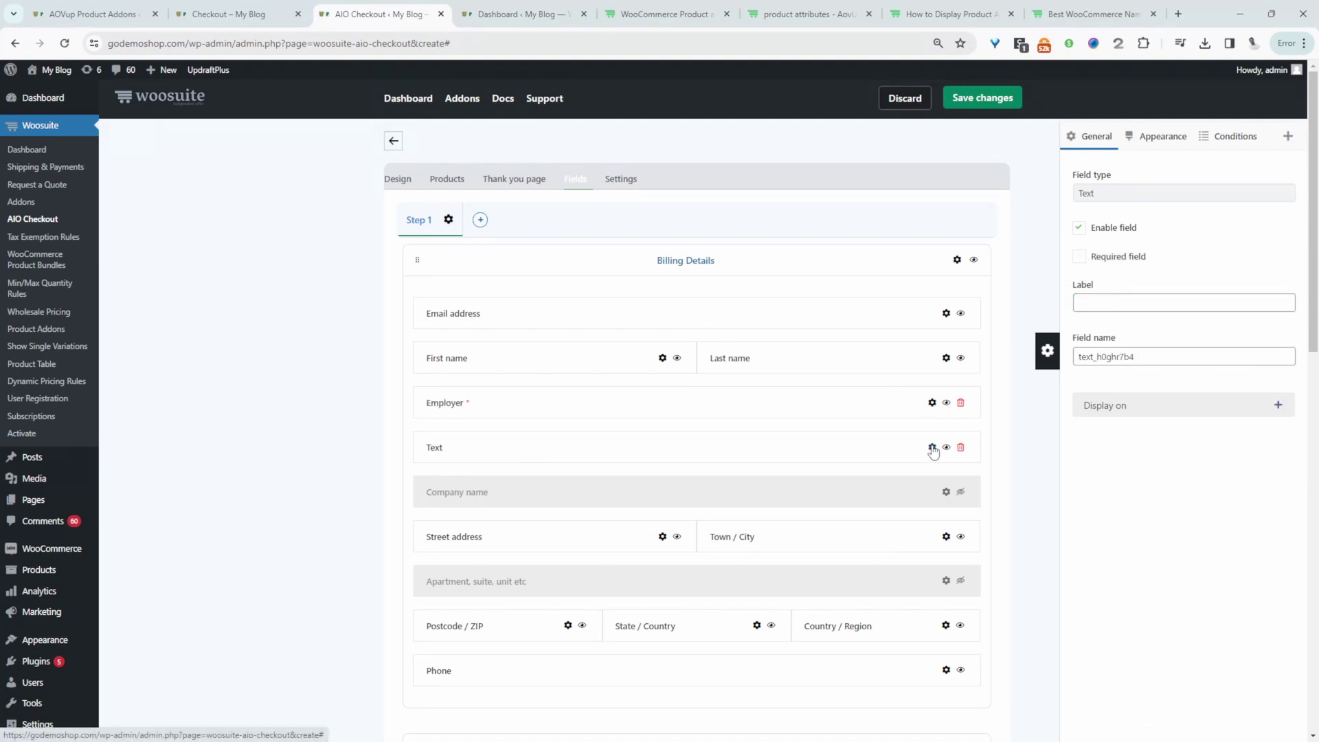
click(1140, 302)
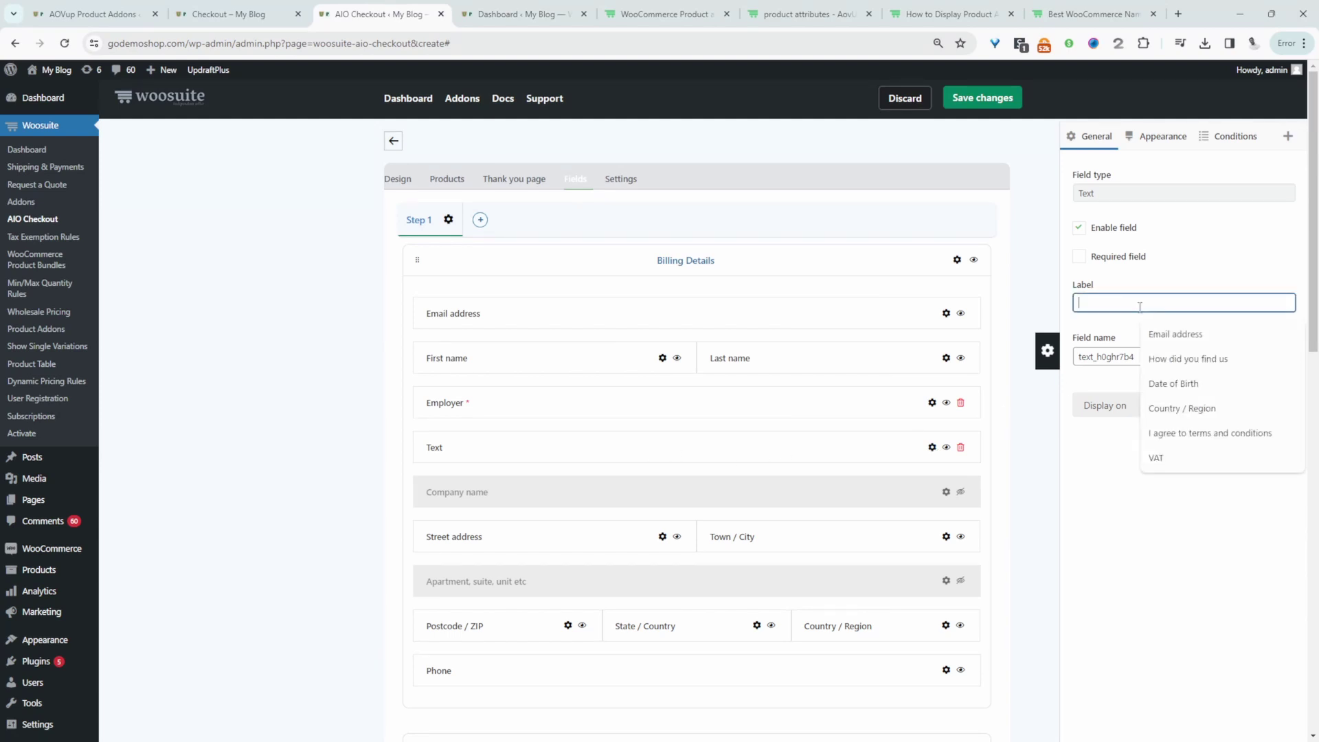
text(Occupation)
click(1079, 256)
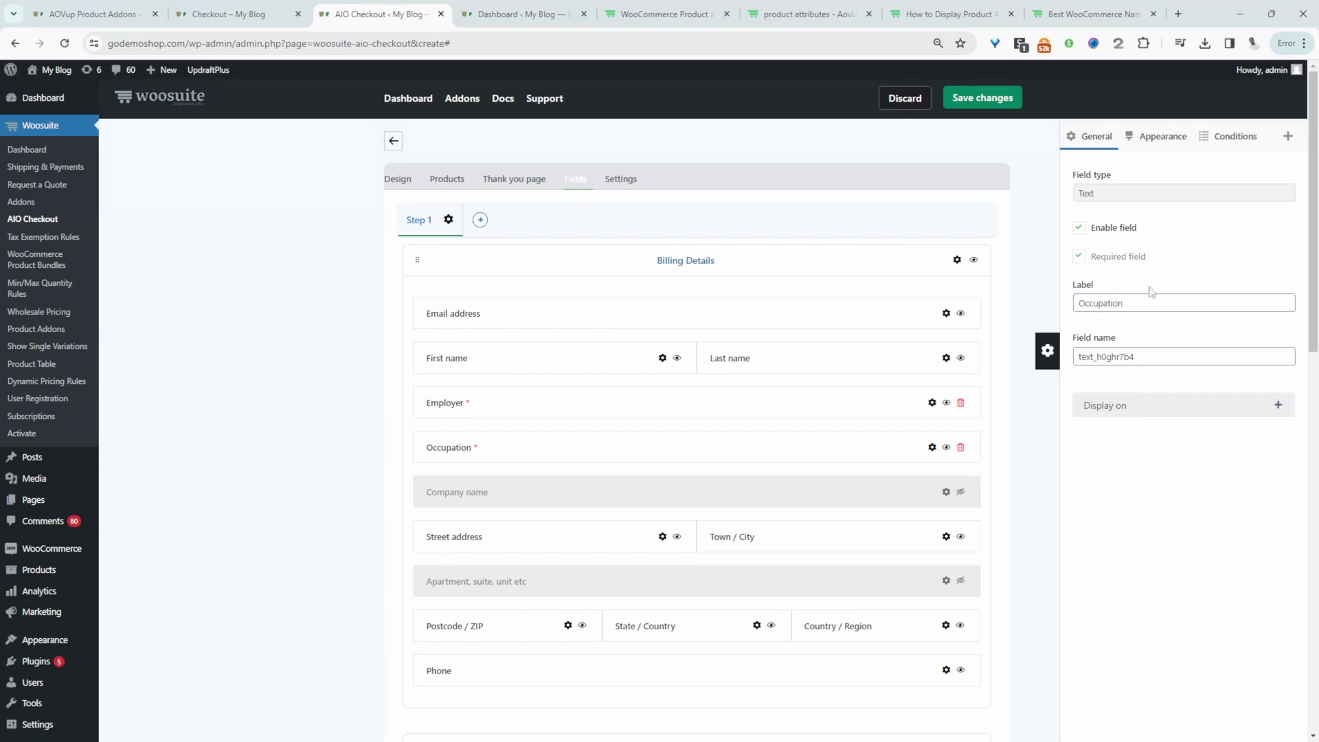
scroll(773, 465, down, 3)
scroll(773, 465, down, 2)
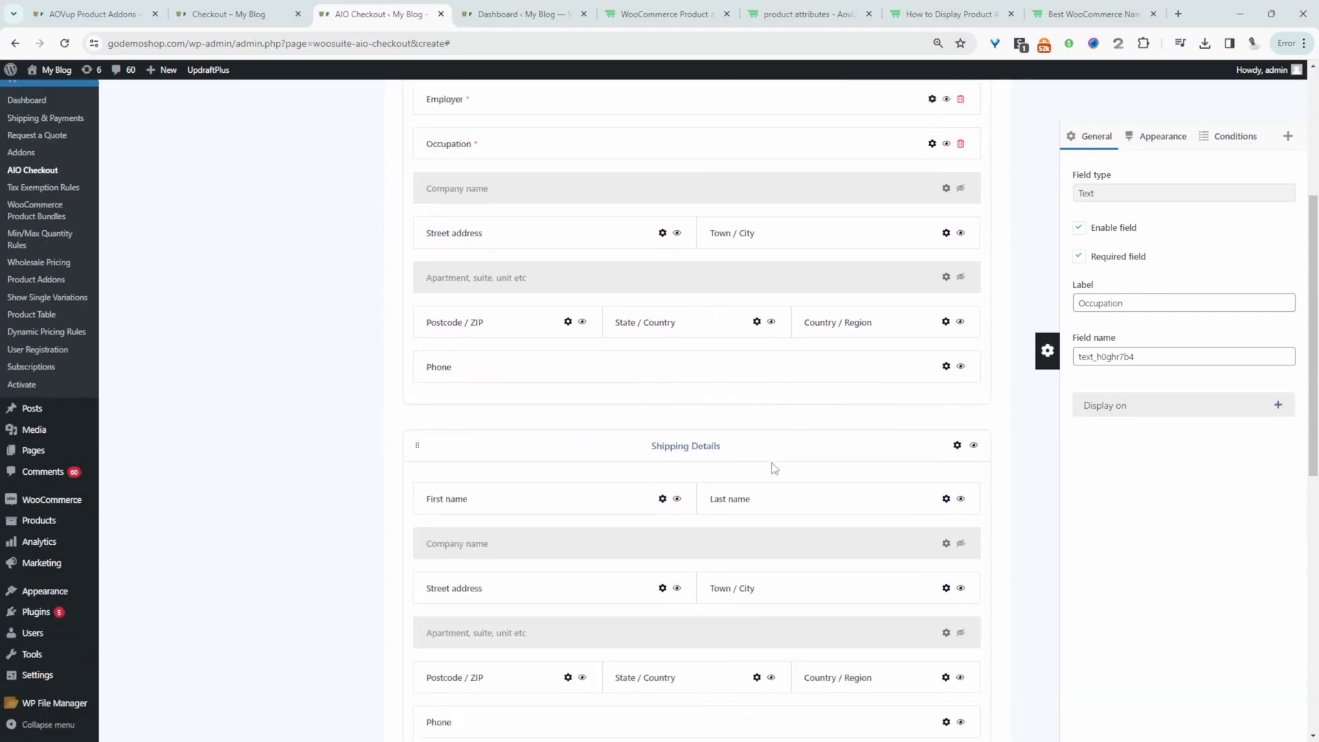
scroll(773, 464, down, 3)
Hide Shipping Details and Shipping, turn on Enable and Set as Global Checkout, and save
click(973, 390)
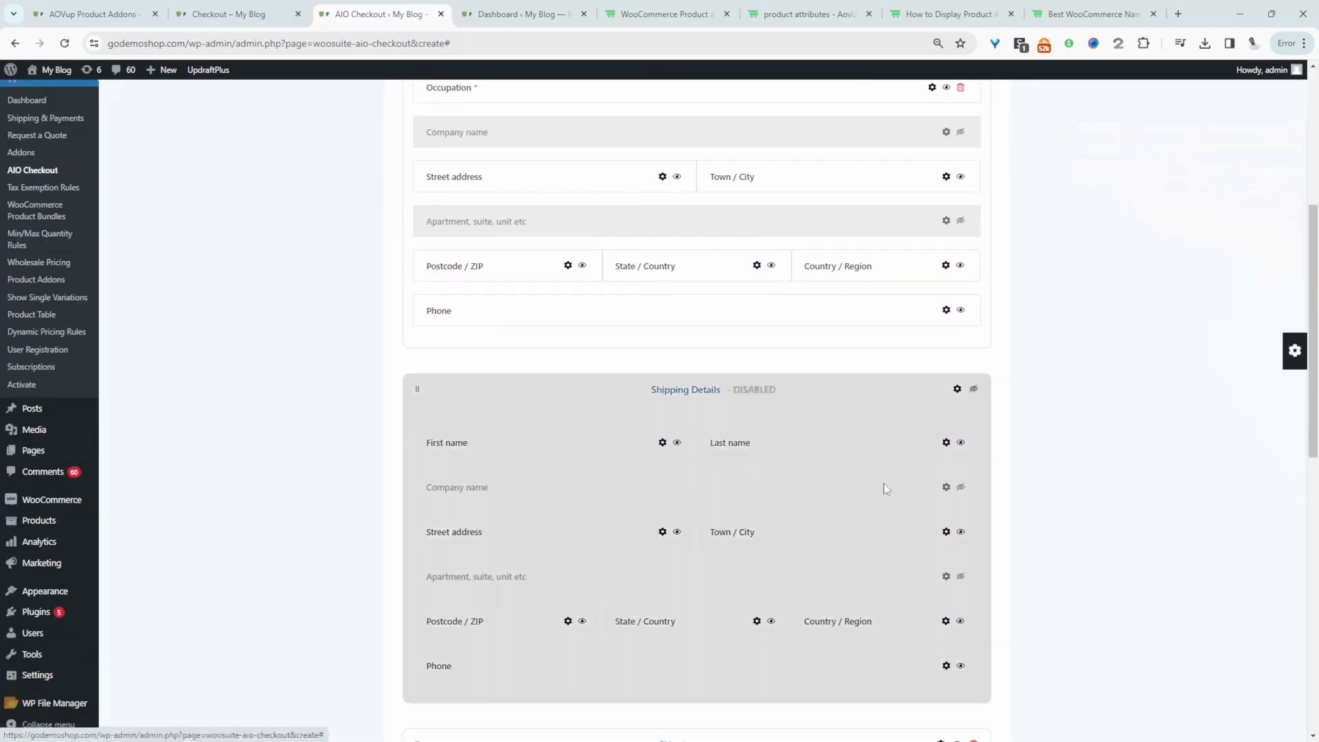
scroll(776, 554, down, 3)
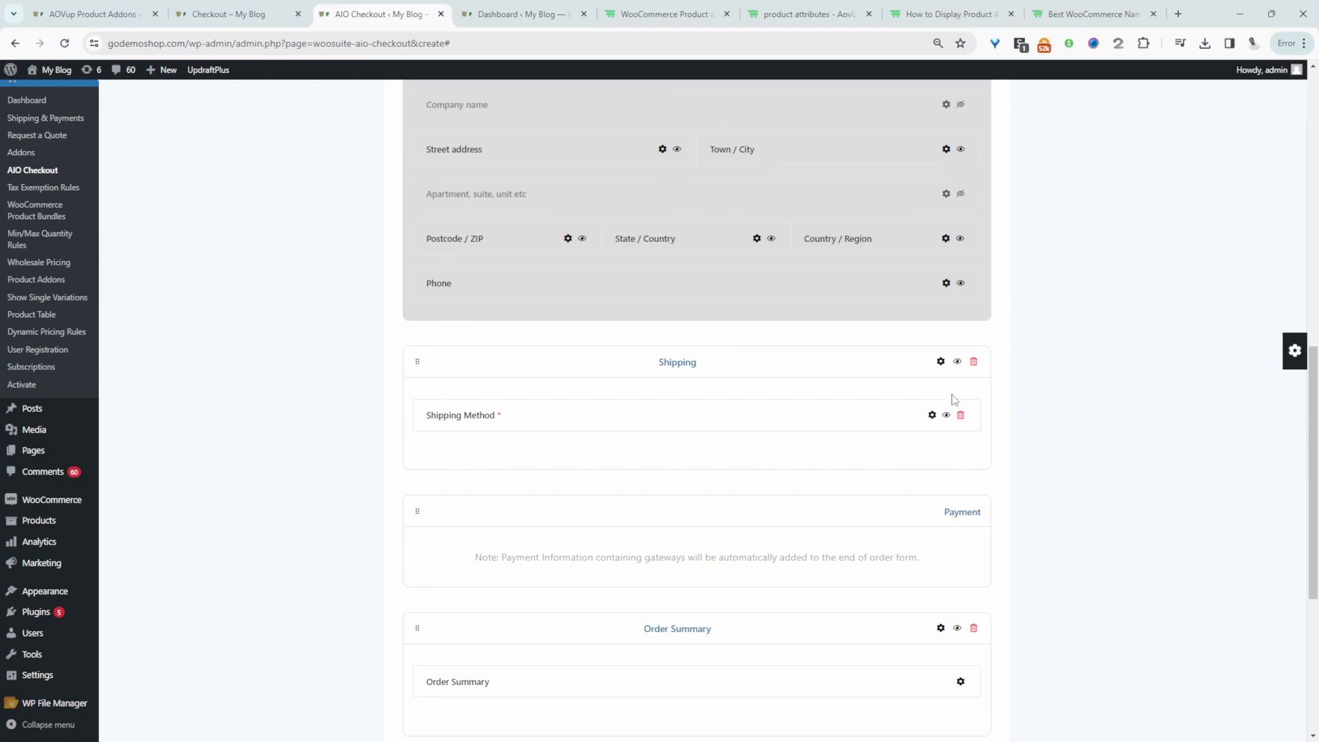
click(958, 361)
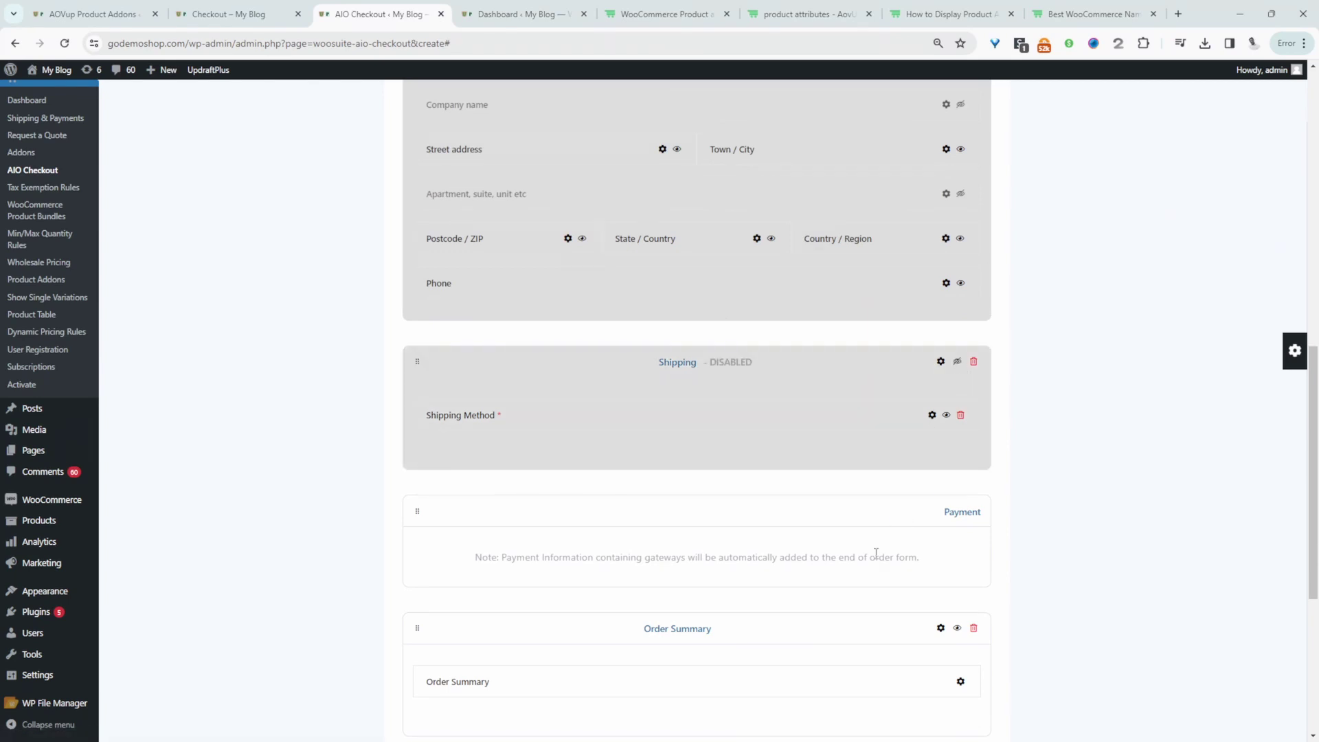
scroll(876, 554, down, 3)
scroll(874, 554, up, 10)
click(621, 178)
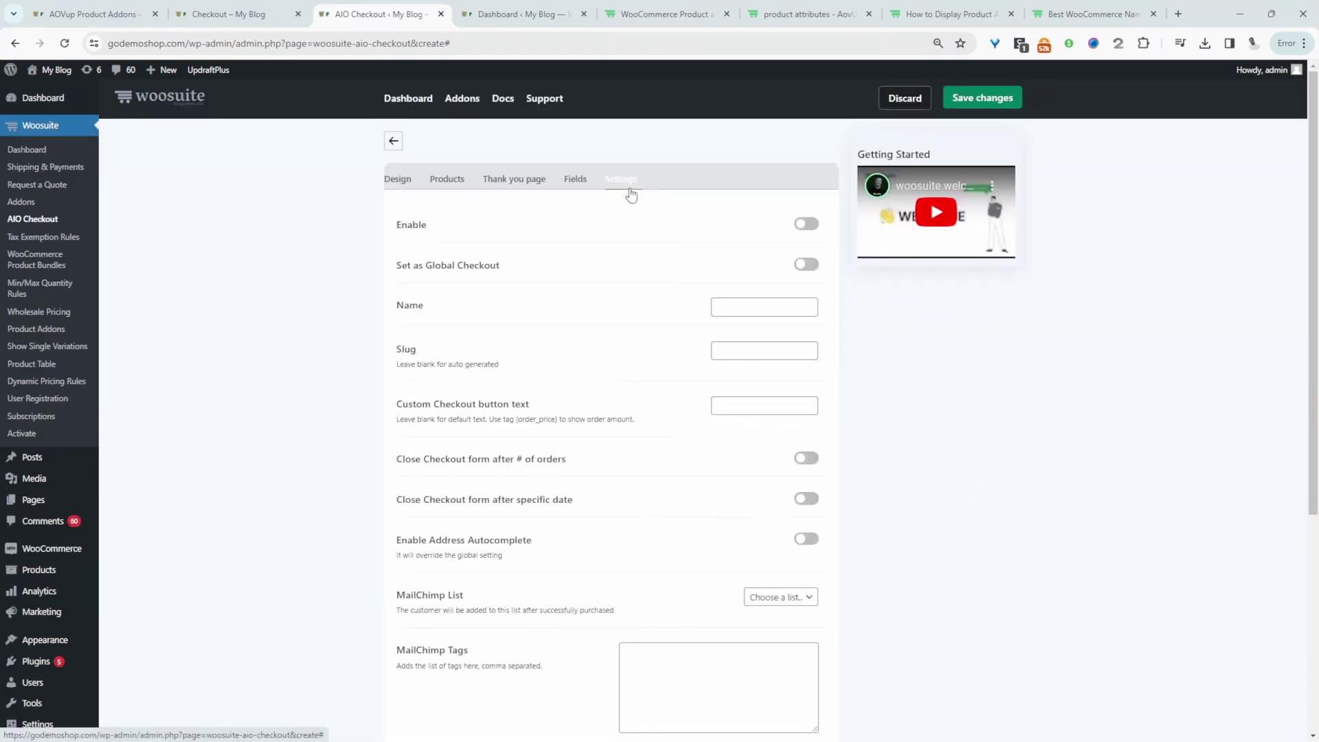
click(805, 225)
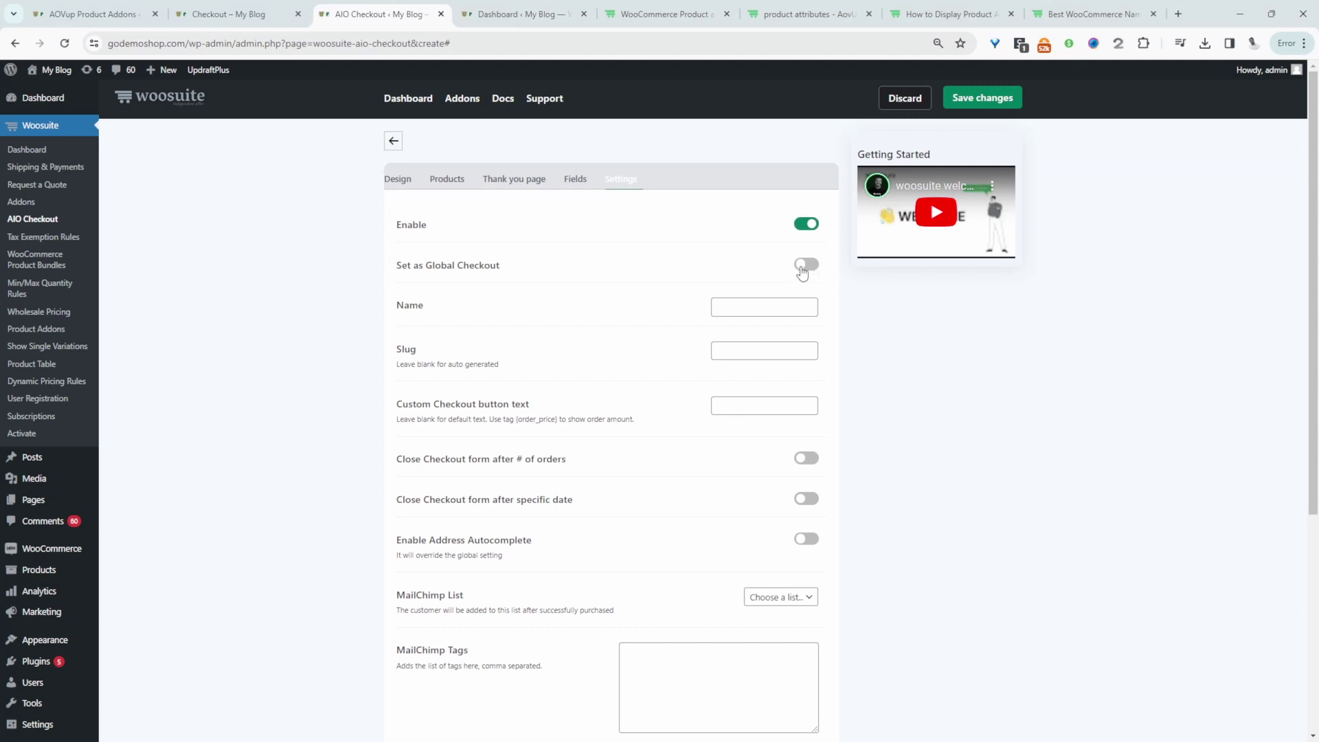
click(807, 265)
scroll(618, 484, down, 3)
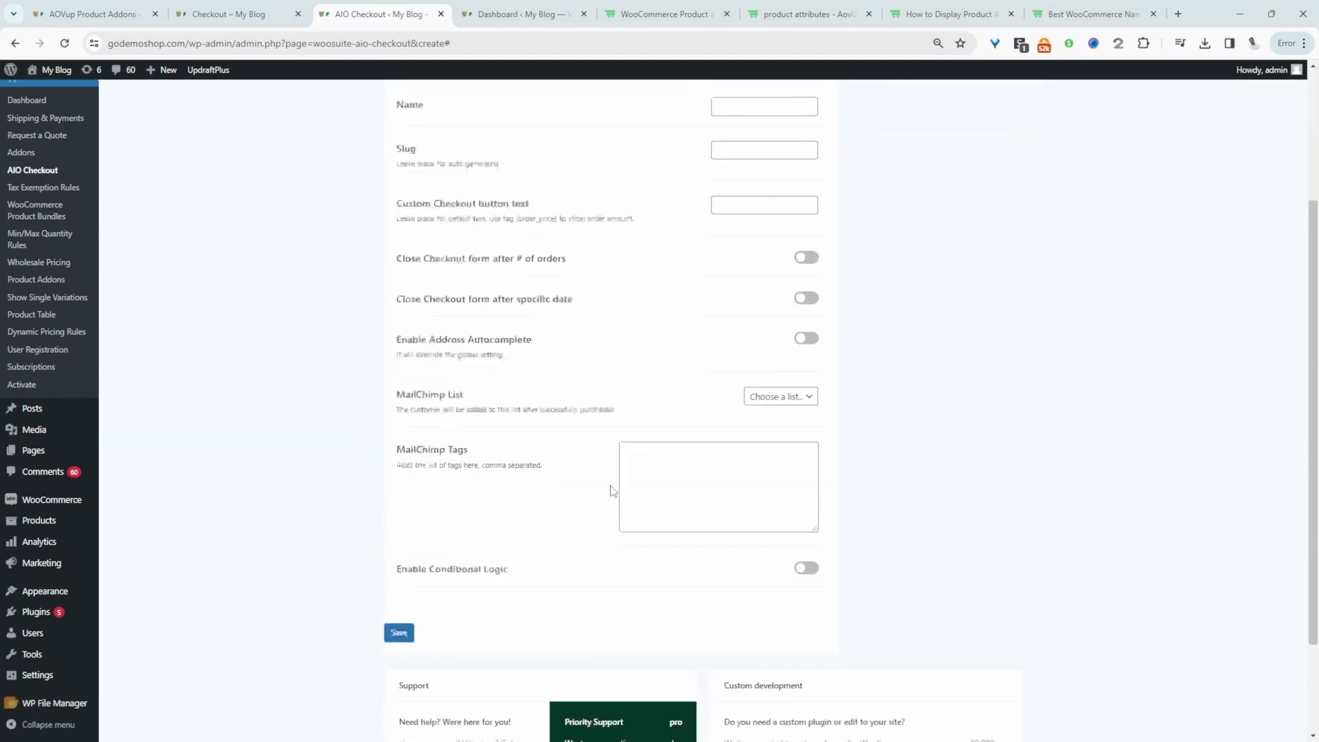
scroll(618, 485, up, 3)
click(983, 97)
click(228, 14)
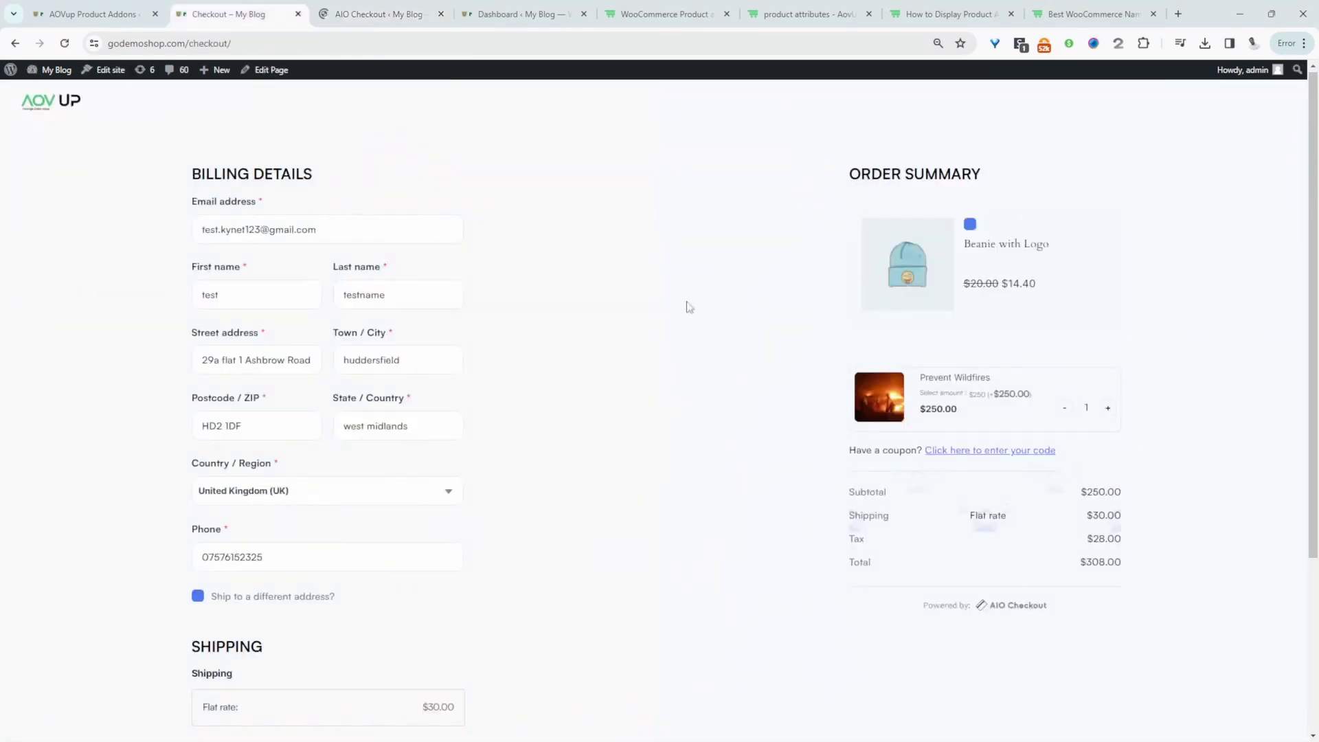
Reload the storefront checkout to see the required Employer and Occupation fields
click(65, 42)
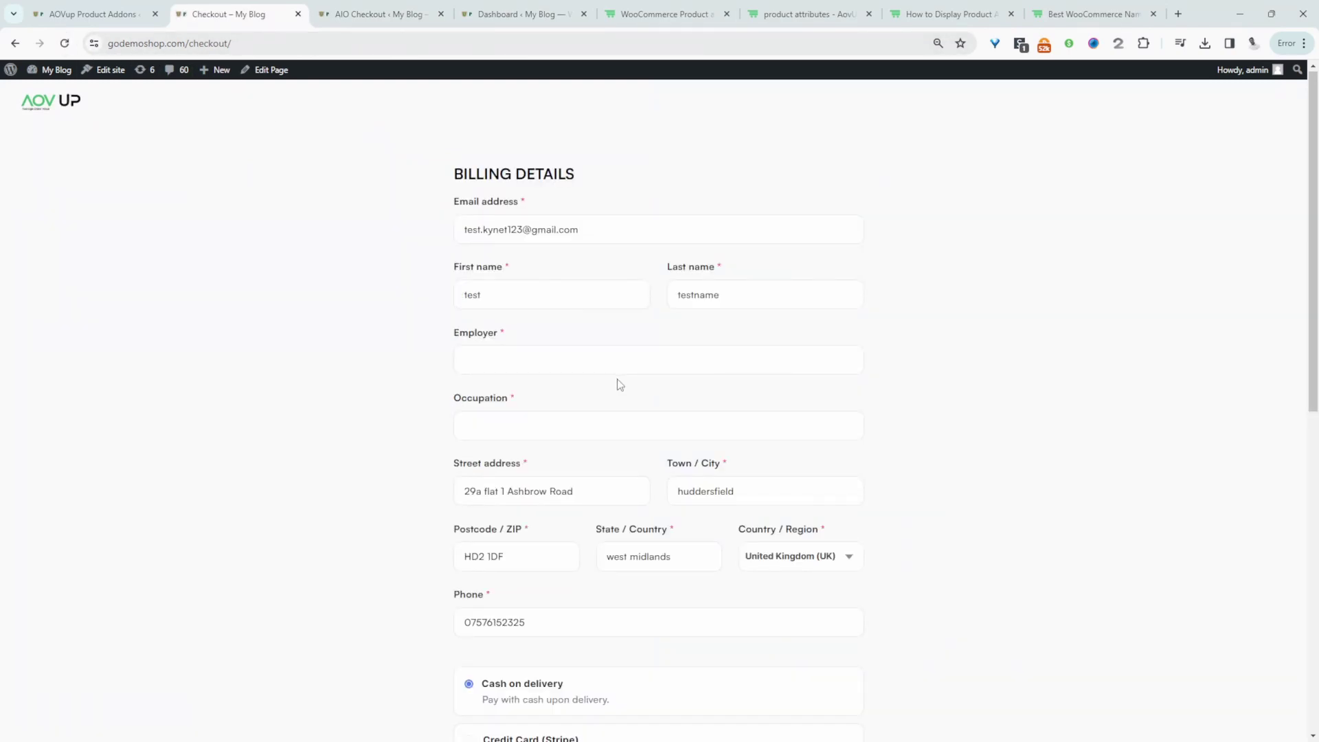
scroll(619, 383, down, 3)
scroll(763, 415, up, 3)
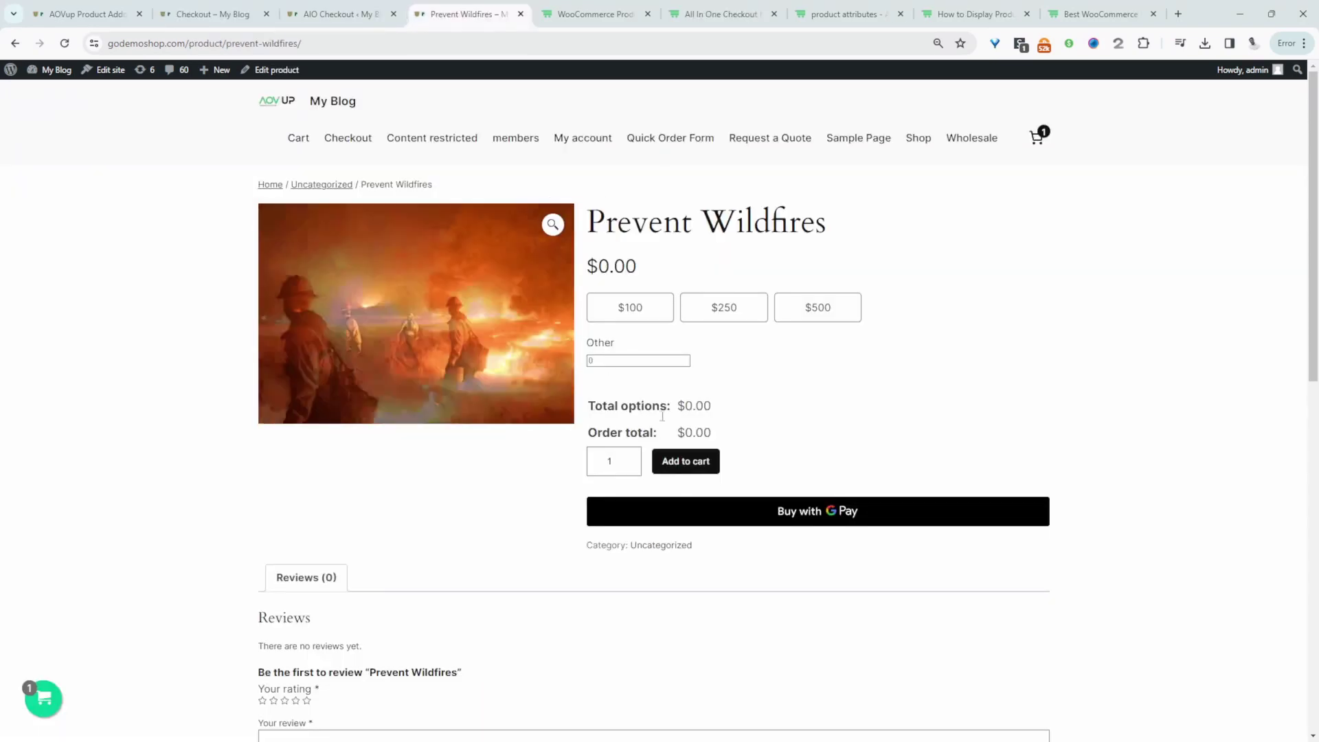
Add the Prevent Wildfires donation to the cart
click(685, 461)
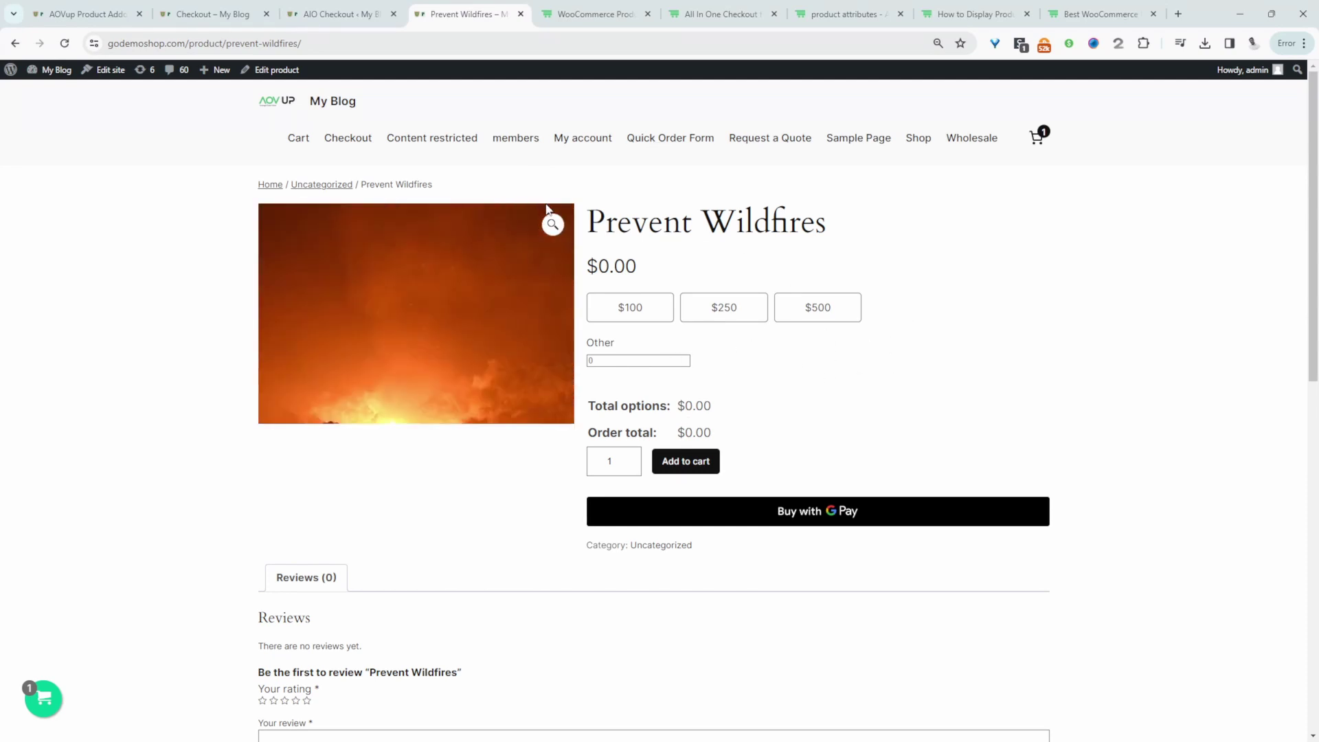
Turn on Direct Checkout in AIO Checkout settings and set its Buy Now text to Donate
click(335, 13)
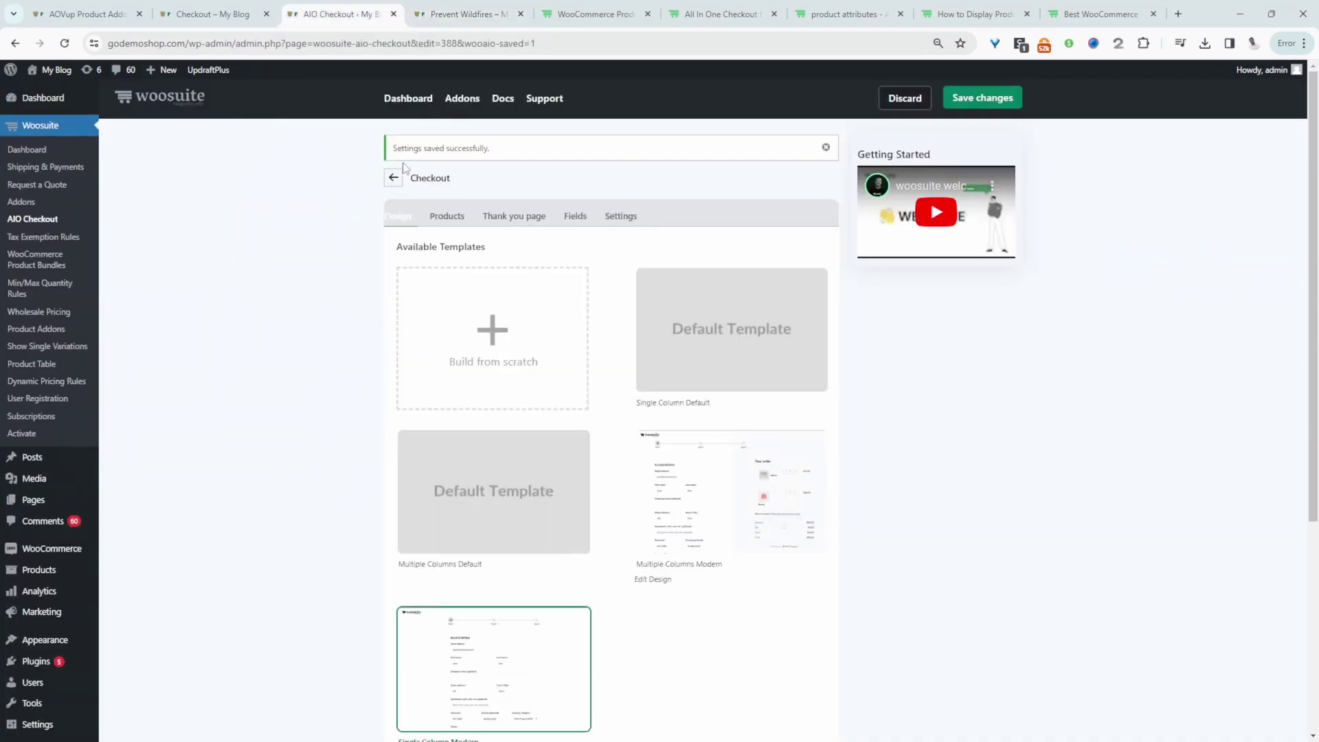
click(392, 177)
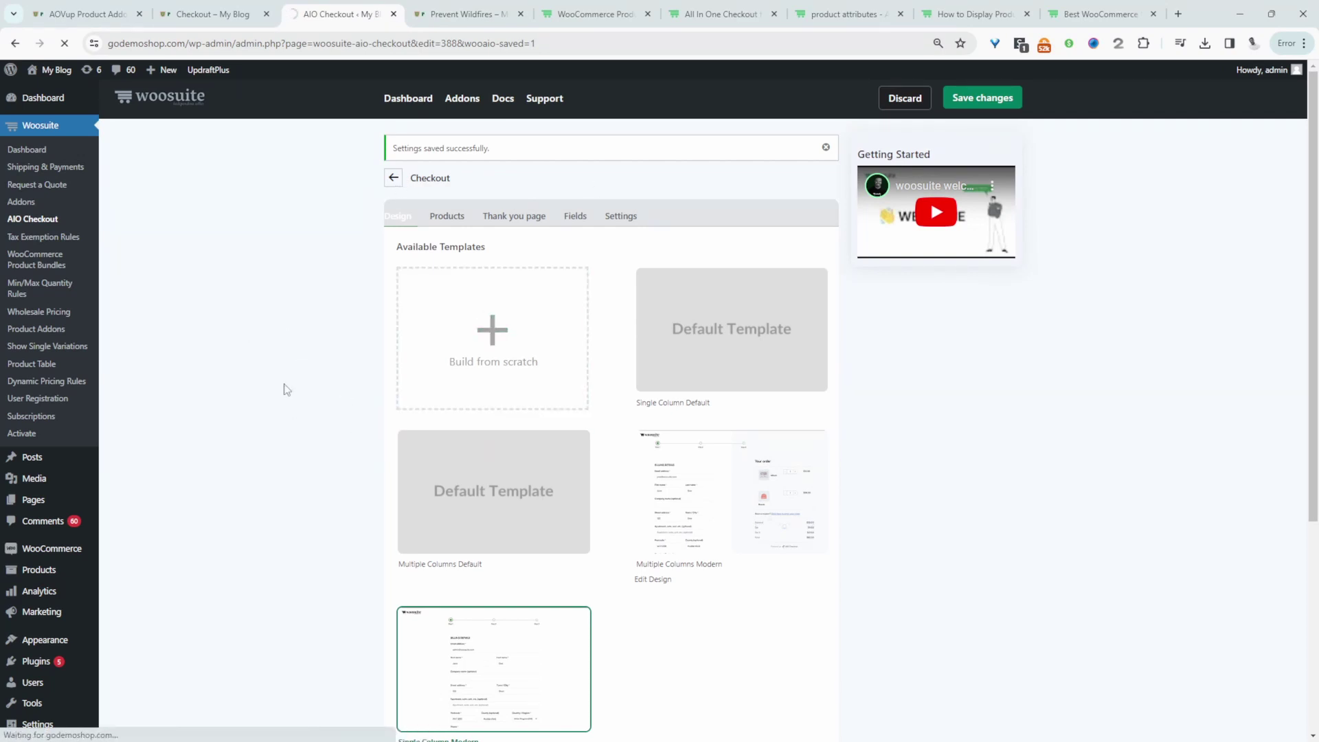
click(382, 459)
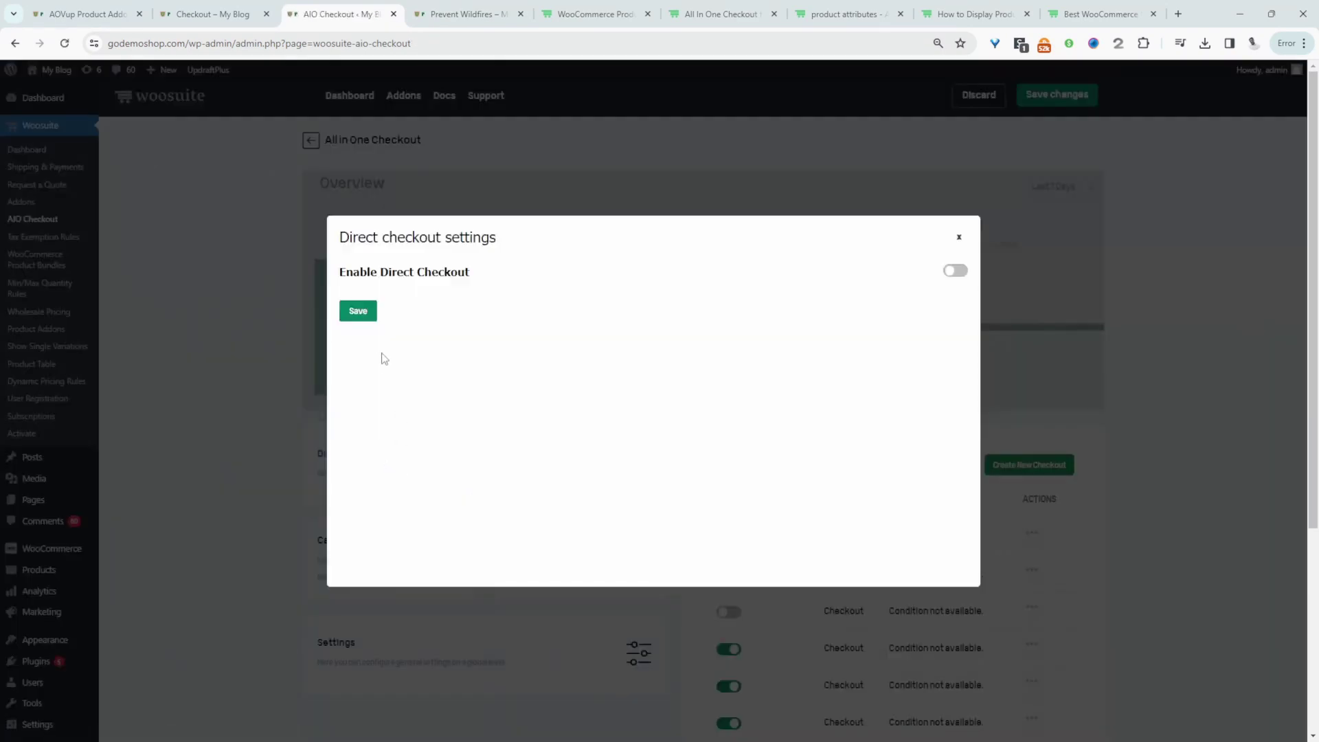
click(955, 271)
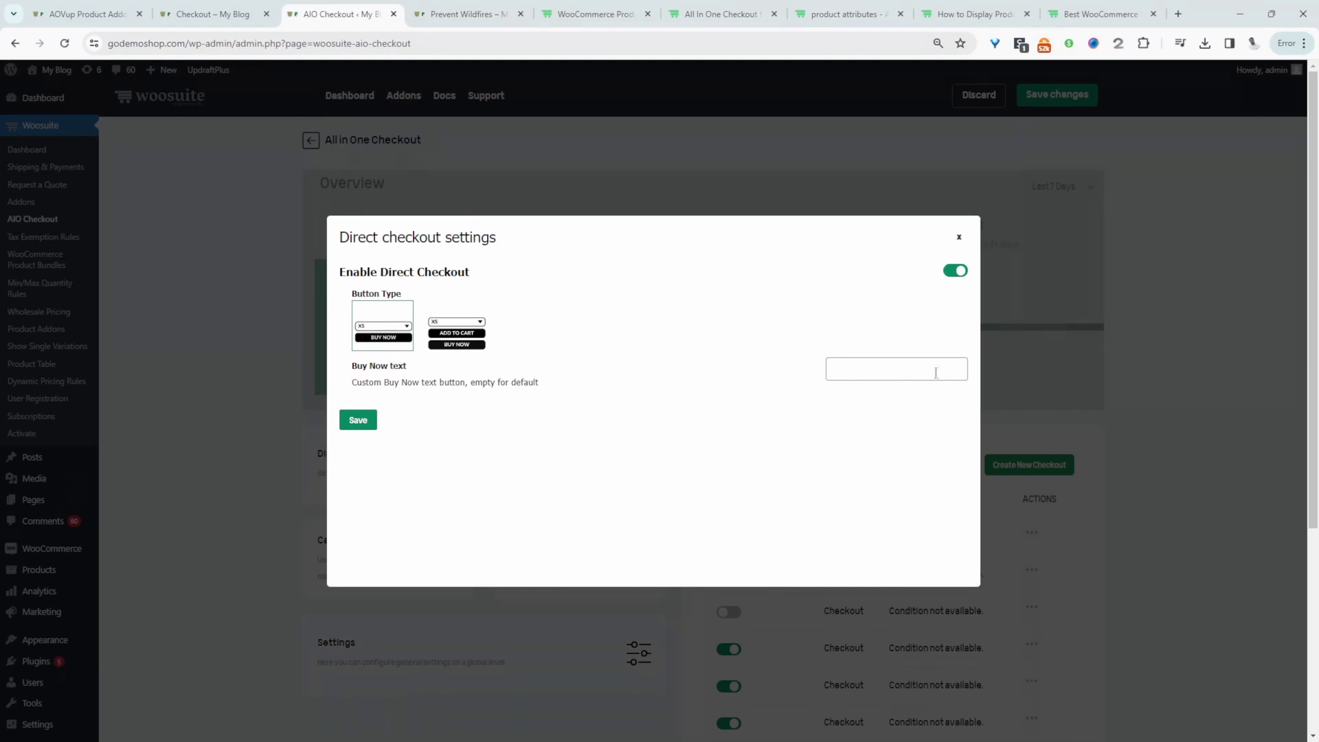
click(884, 369)
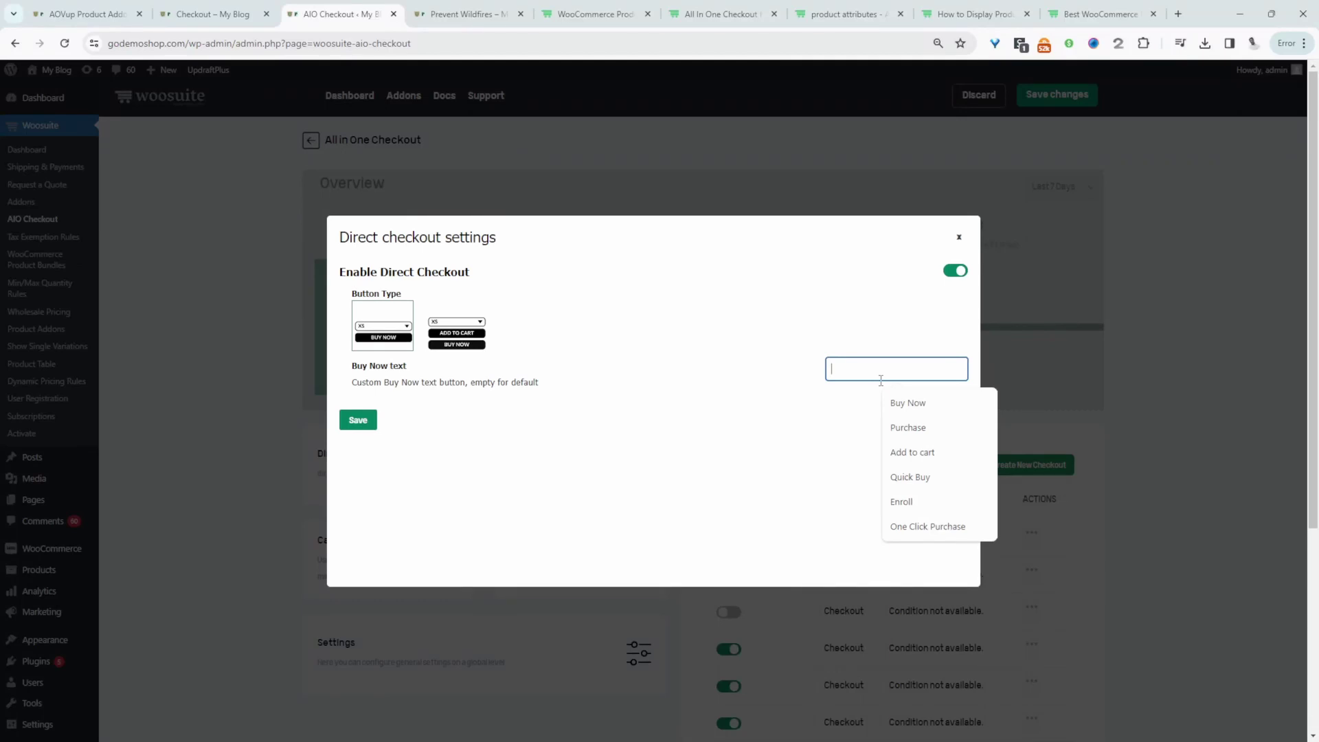
text(Donate)
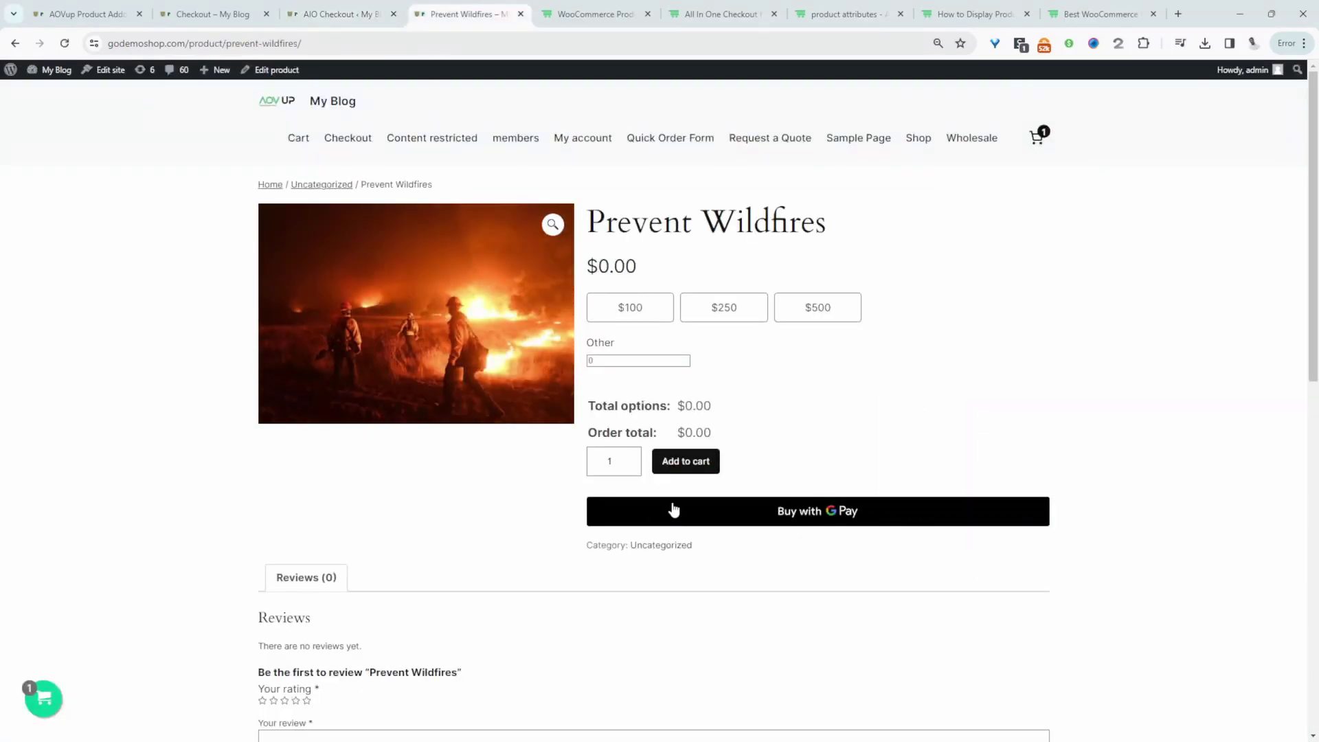
Refresh the Prevent Wildfires page to confirm the button now reads Donate
key(F5)
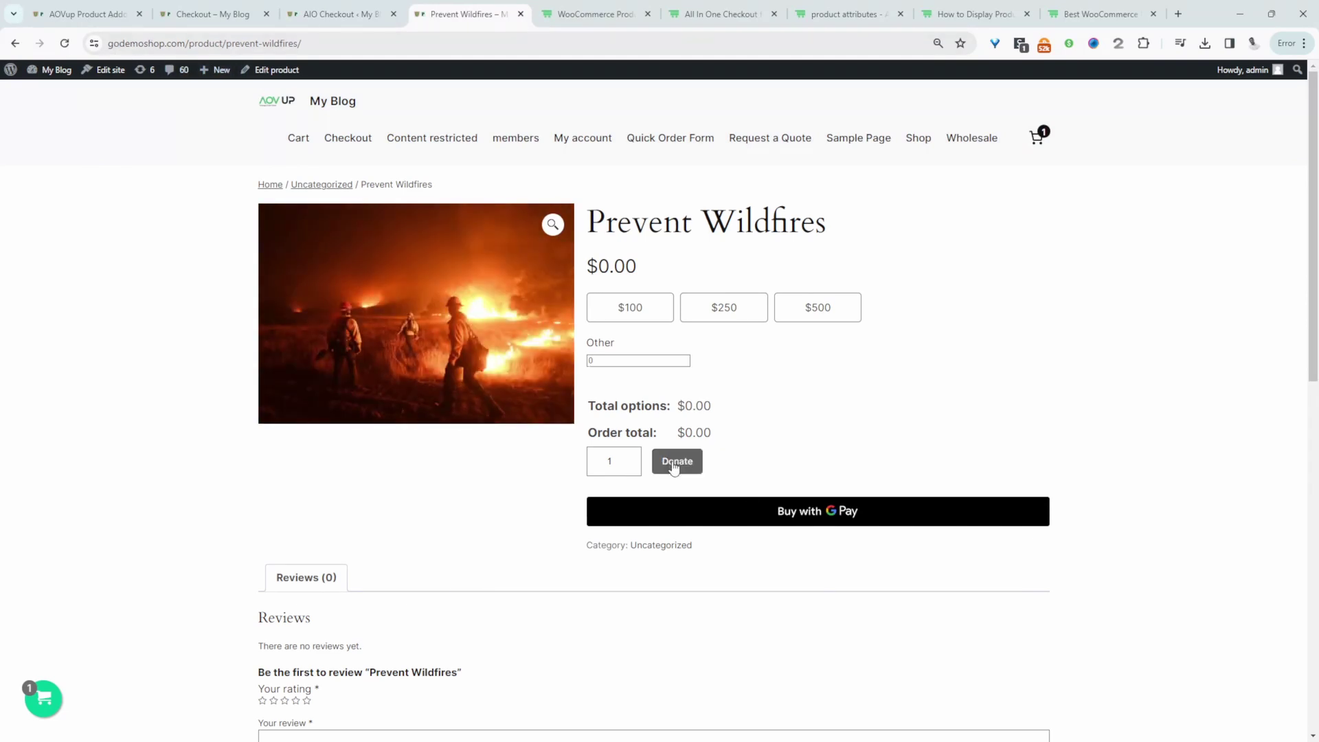